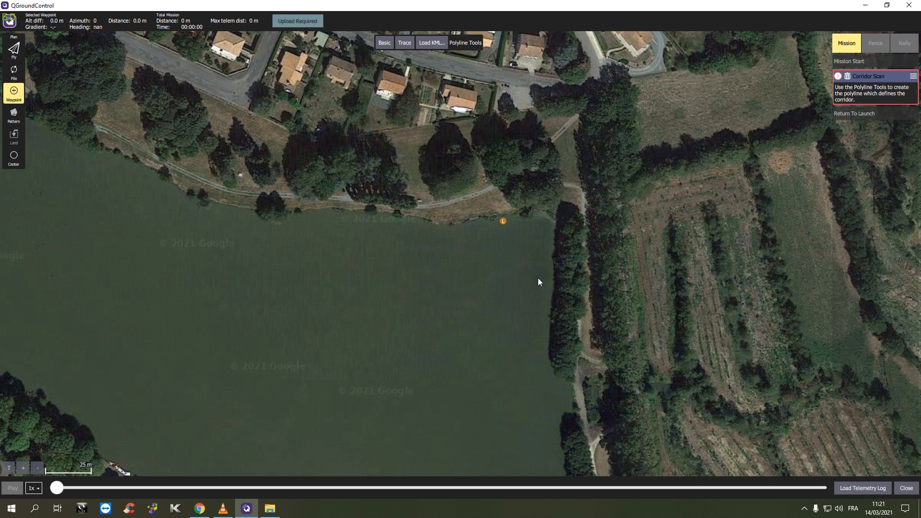
# - Open the Mission Start settings and set the launch position to the map center
pyautogui.click(882, 58)
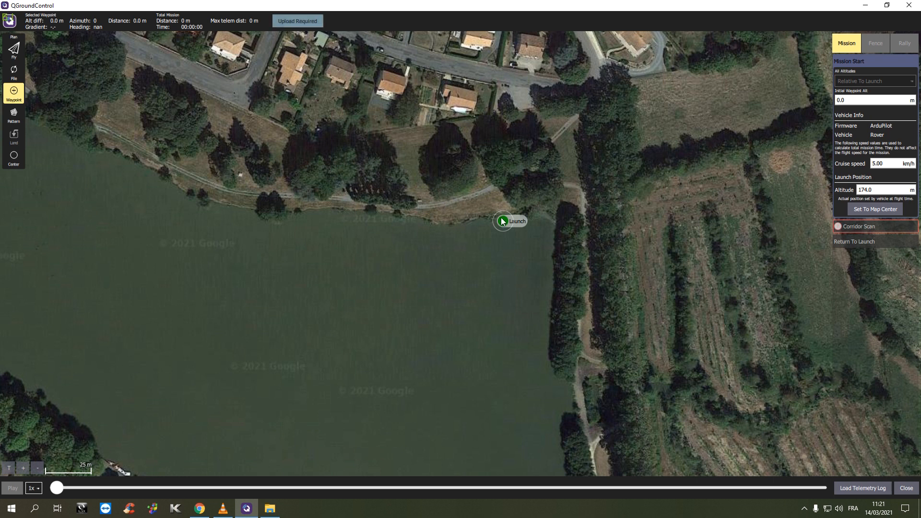
pyautogui.moveTo(503, 221); pyautogui.dragTo(897, 394)
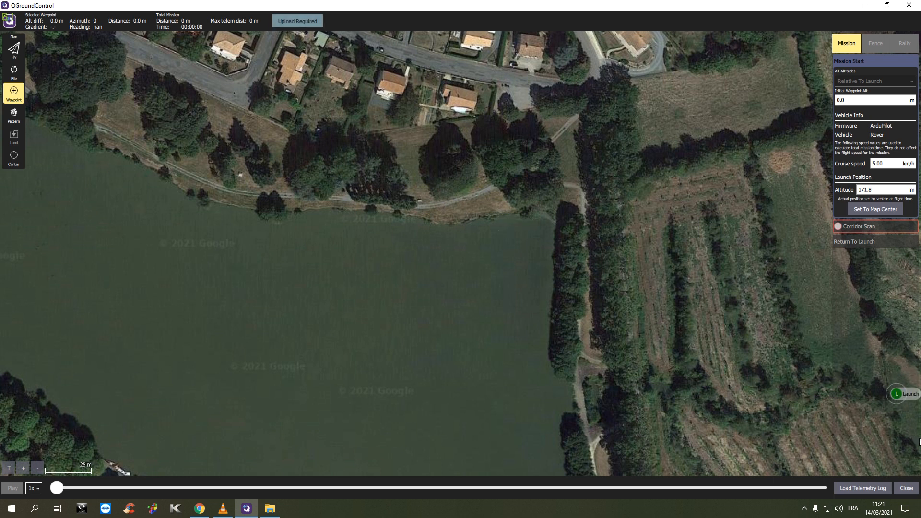
pyautogui.moveTo(483, 259); pyautogui.dragTo(556, 287)
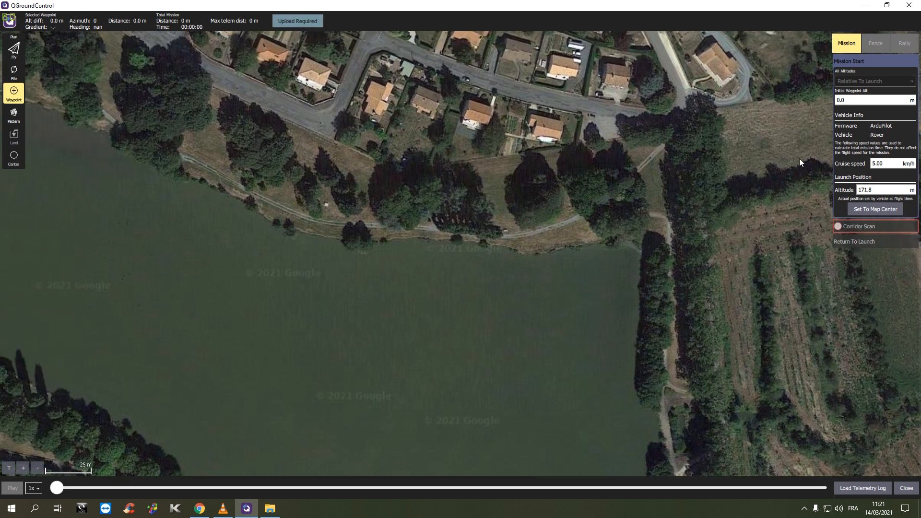
pyautogui.click(881, 210)
# - Move the launch point onto the water just off the northern shoreline
pyautogui.moveTo(460, 253); pyautogui.dragTo(499, 274)
pyautogui.scroll(1, 499, 275)
pyautogui.scroll(3, 499, 272)
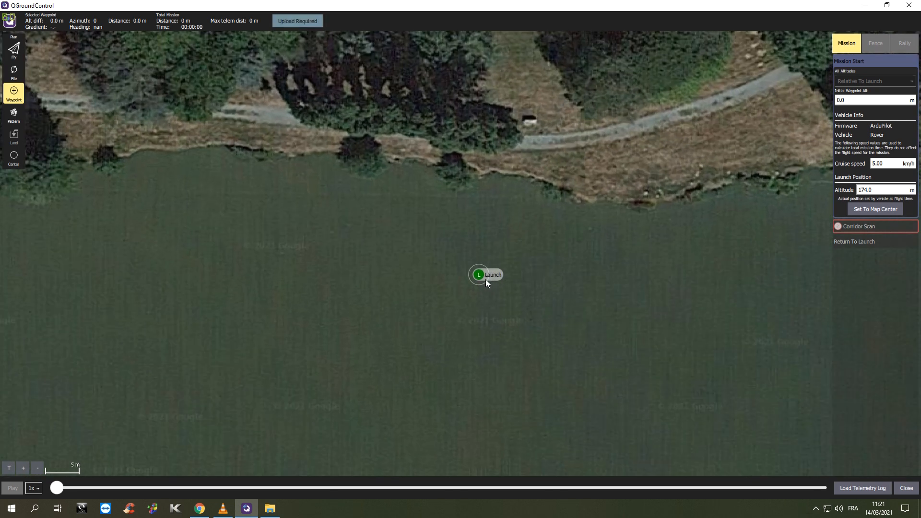
pyautogui.moveTo(483, 275)
pyautogui.mouseDown()
pyautogui.moveTo(551, 263)
pyautogui.moveTo(565, 212)
pyautogui.moveTo(524, 206)
pyautogui.moveTo(592, 232)
pyautogui.moveTo(691, 225)
pyautogui.moveTo(620, 271)
pyautogui.mouseUp()
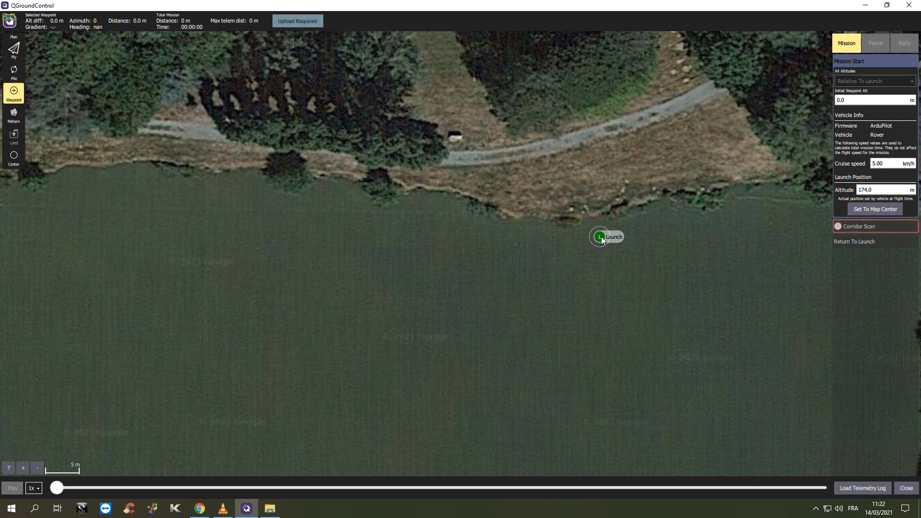
pyautogui.scroll(3, 600, 240)
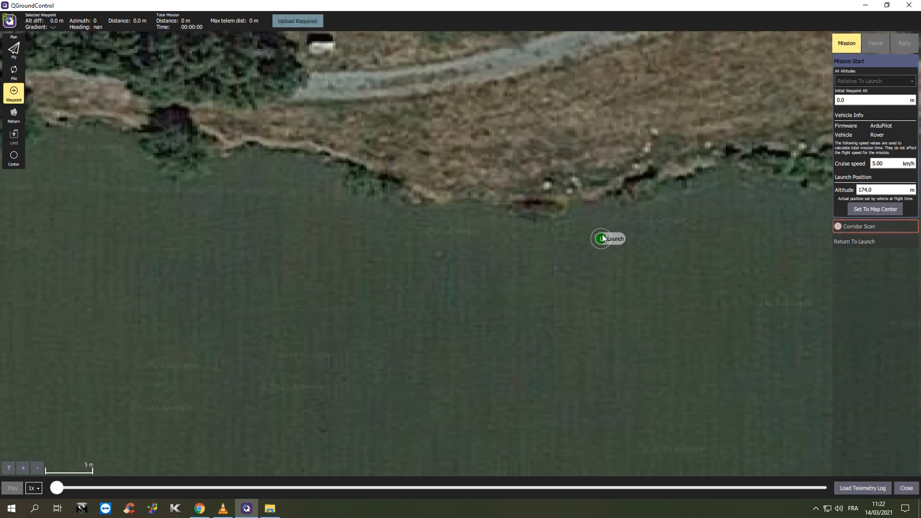
pyautogui.moveTo(598, 246); pyautogui.dragTo(582, 215)
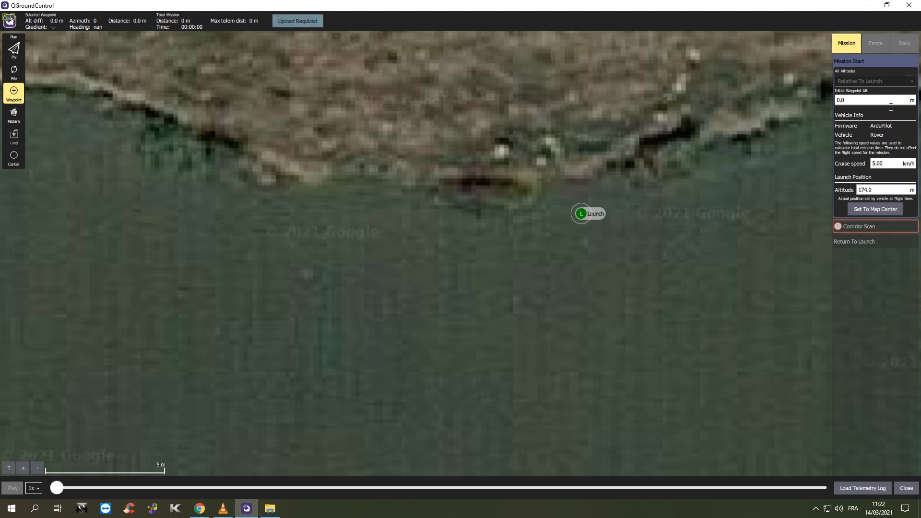
# - Review the initial waypoint altitude, cruise speed and launch altitude fields of the mission start
pyautogui.click(864, 101)
pyautogui.click(897, 167)
pyautogui.click(872, 191)
pyautogui.click(873, 191)
# - Add three waypoints on the lake south of the launch point, with legs of about 8.5 m and 9.7 m between them
pyautogui.scroll(-2, 699, 228)
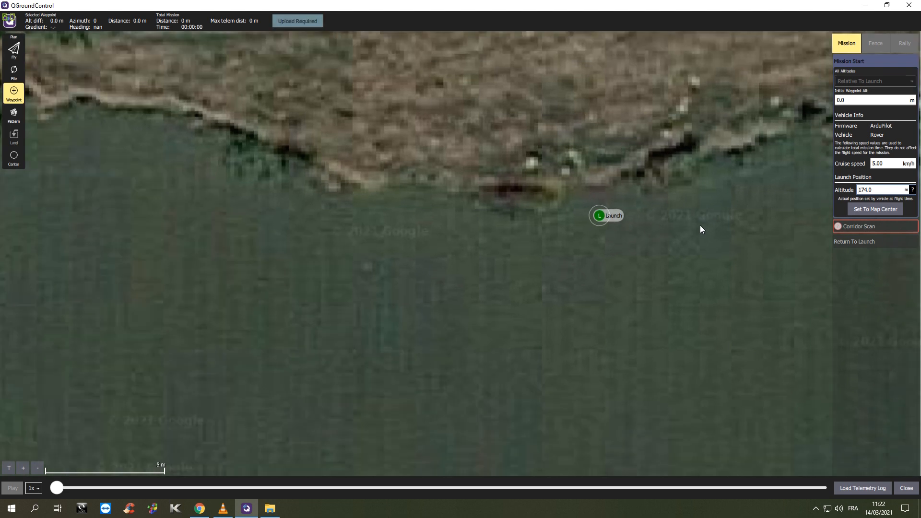
pyautogui.moveTo(715, 276); pyautogui.dragTo(680, 207)
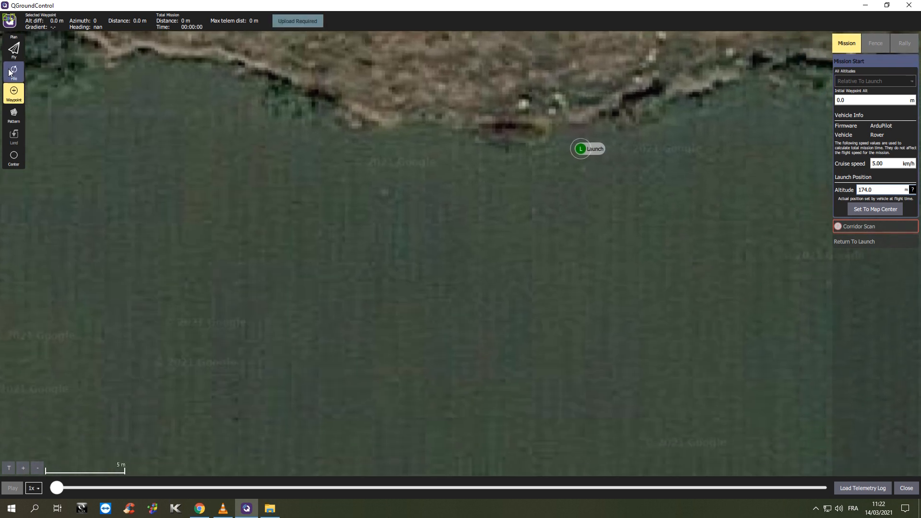
pyautogui.click(14, 96)
pyautogui.click(15, 96)
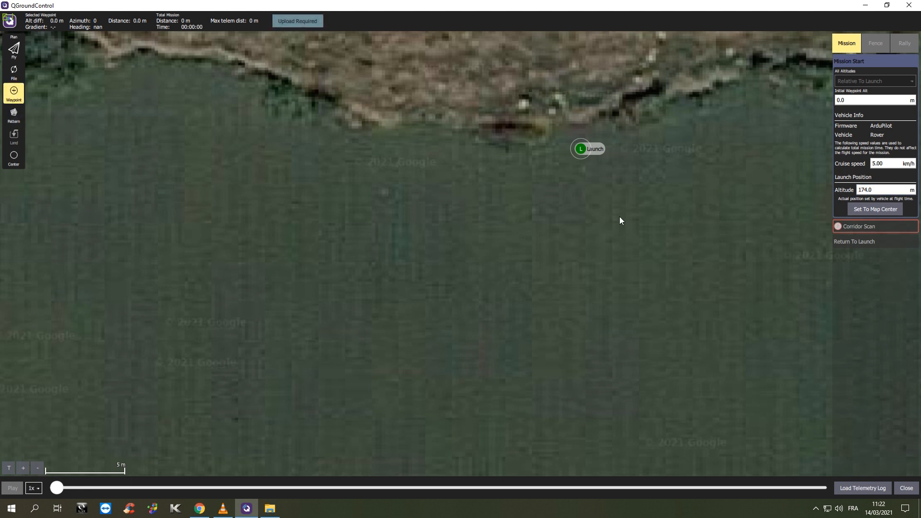
pyautogui.click(618, 268)
pyautogui.click(523, 302)
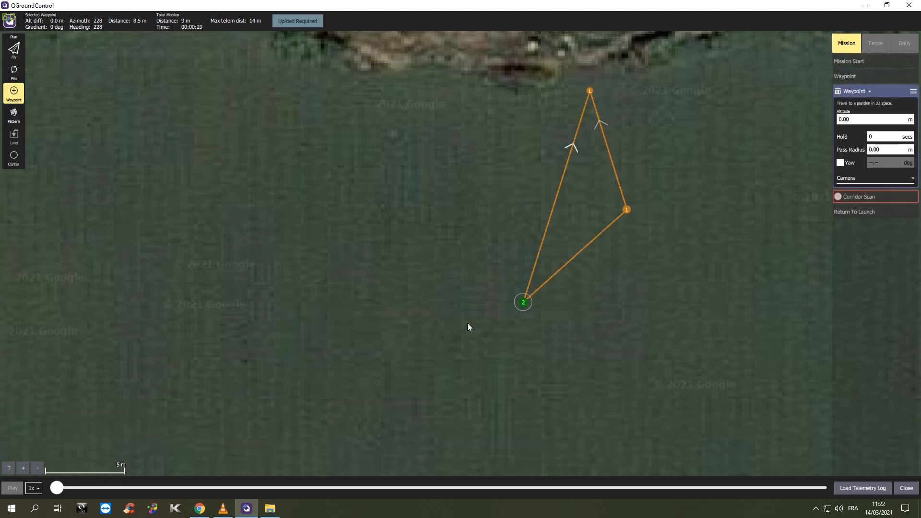
pyautogui.click(366, 309)
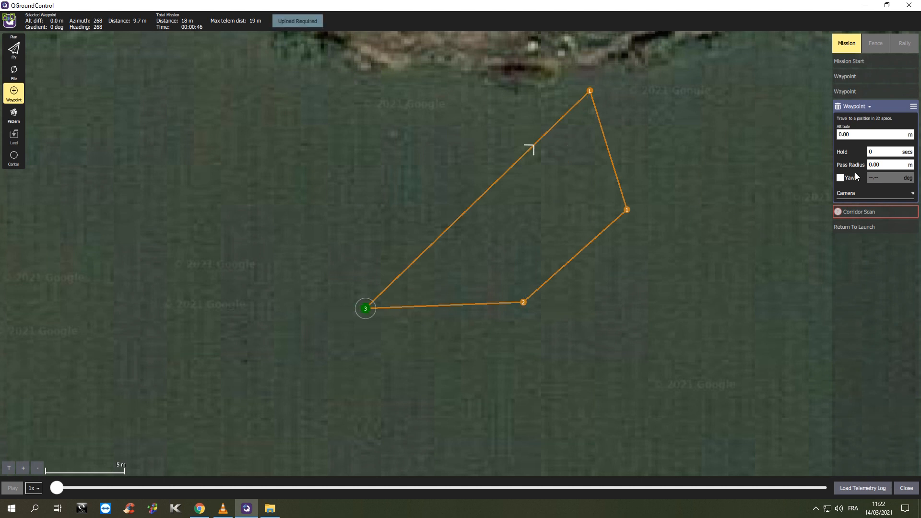
# - Set the first waypoint's hold time to 30 seconds and check the details of its pass radius
pyautogui.click(857, 77)
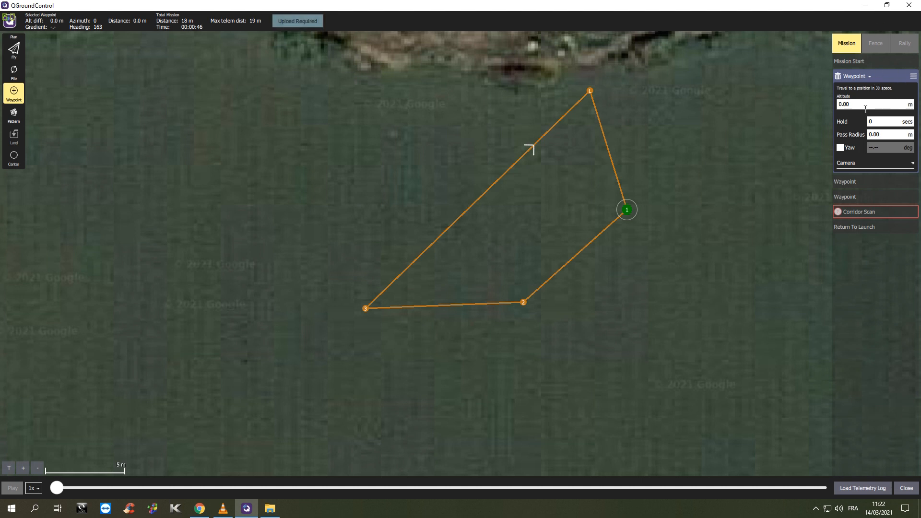
pyautogui.click(893, 106)
pyautogui.click(886, 125)
pyautogui.write('30')
pyautogui.click(869, 137)
pyautogui.click(912, 135)
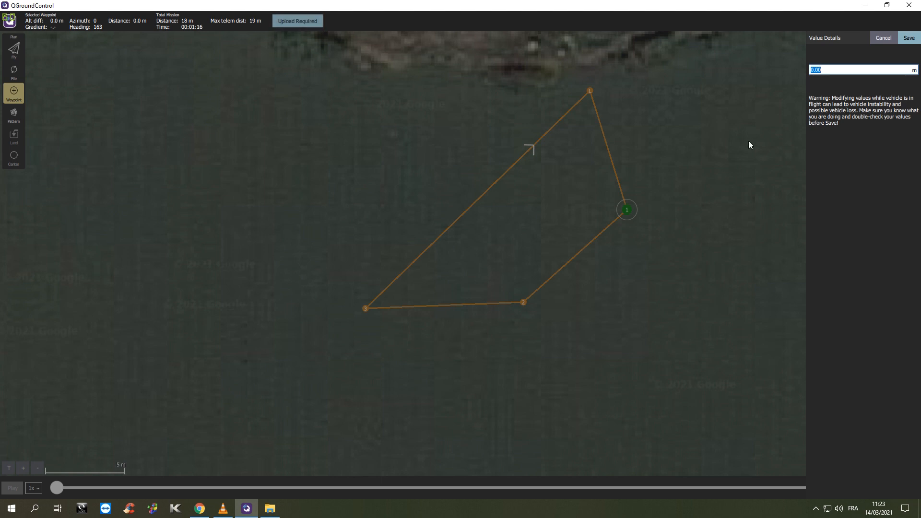
pyautogui.click(882, 37)
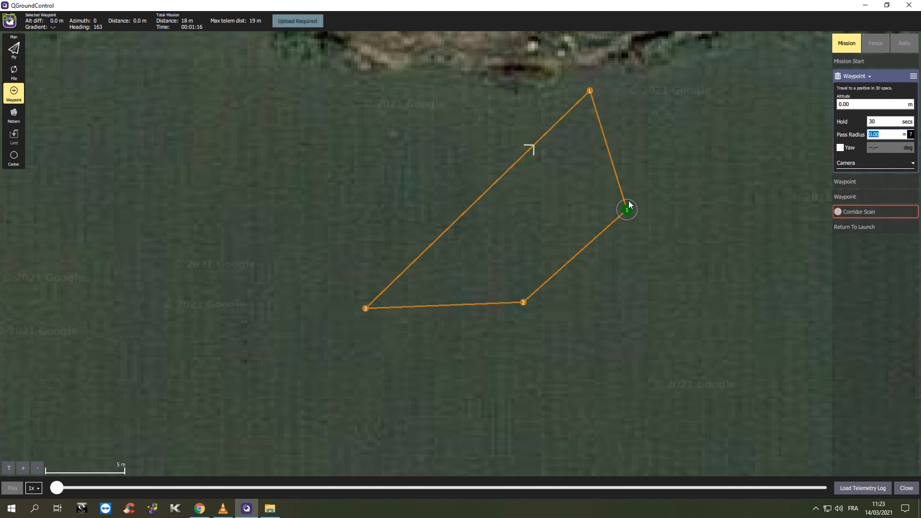
# - Insert a waypoint after the first one, place it about 5 m south of it, and enable its yaw
pyautogui.click(738, 209)
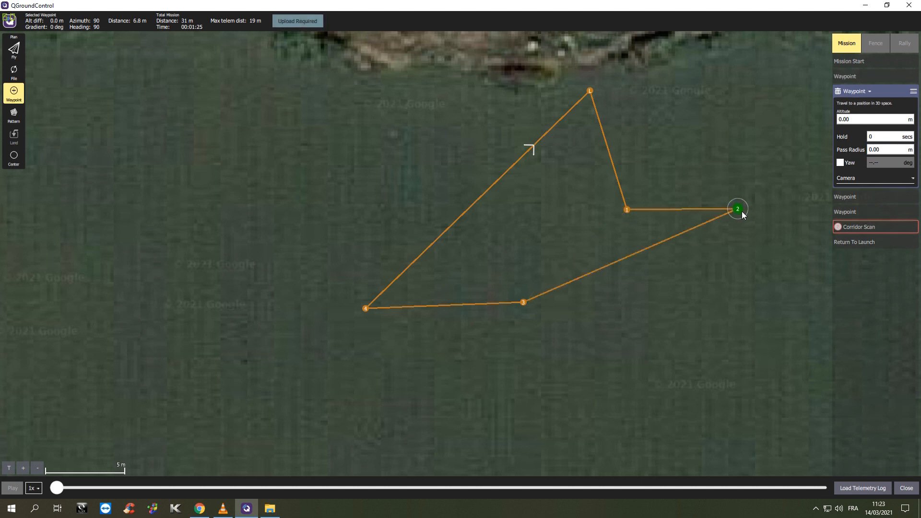
pyautogui.moveTo(725, 225); pyautogui.dragTo(609, 295)
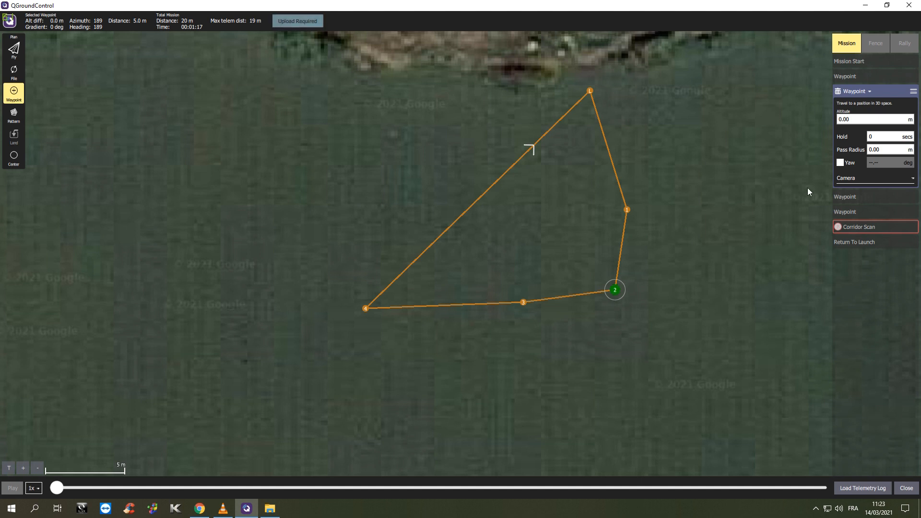
pyautogui.click(850, 166)
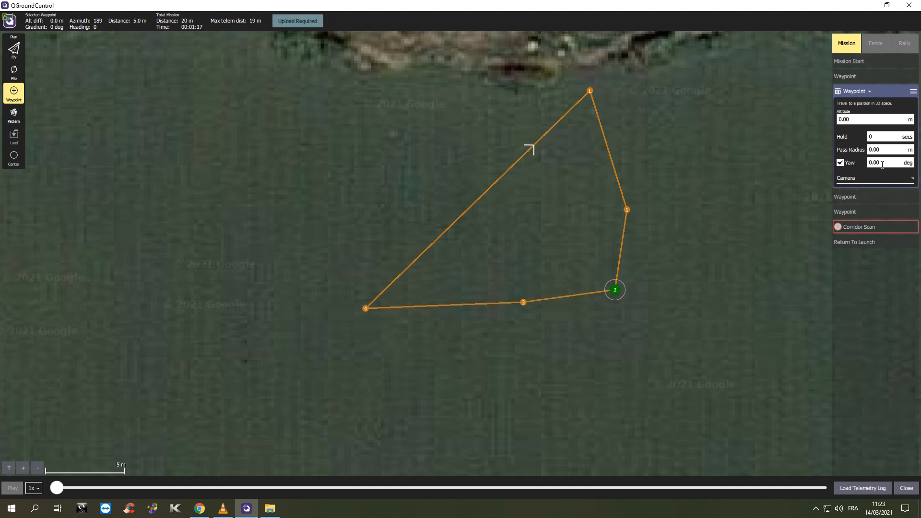
# - Move waypoint 1 farther southeast and waypoint 2 about 4.8 m west of it
pyautogui.click(627, 210)
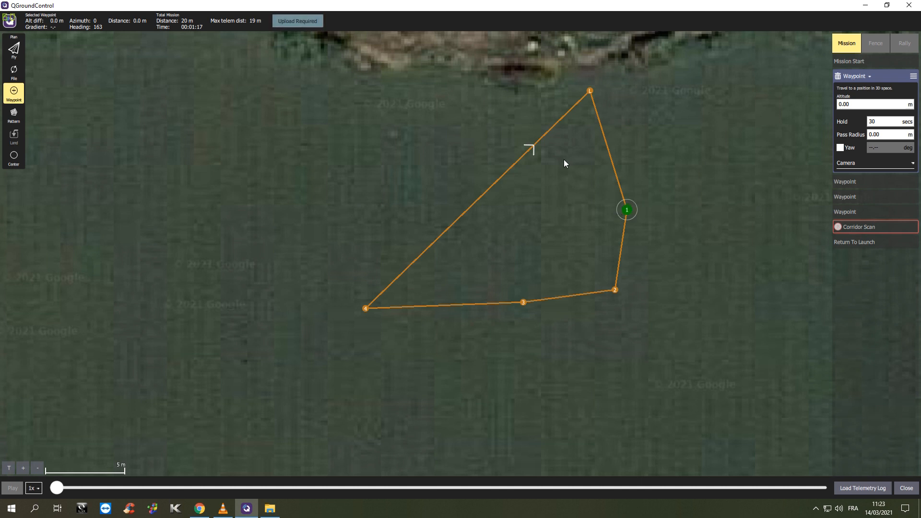
pyautogui.moveTo(707, 179); pyautogui.dragTo(728, 247)
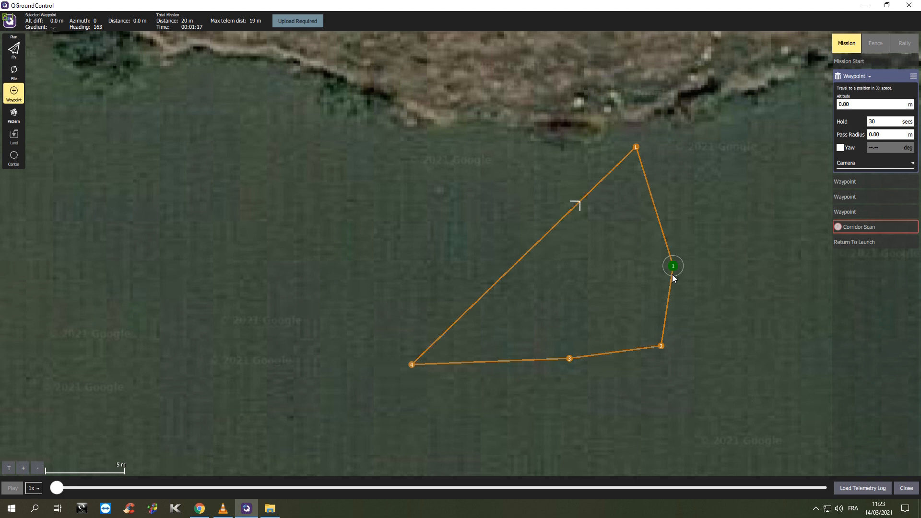
pyautogui.moveTo(706, 303); pyautogui.dragTo(567, 265)
pyautogui.click(598, 249)
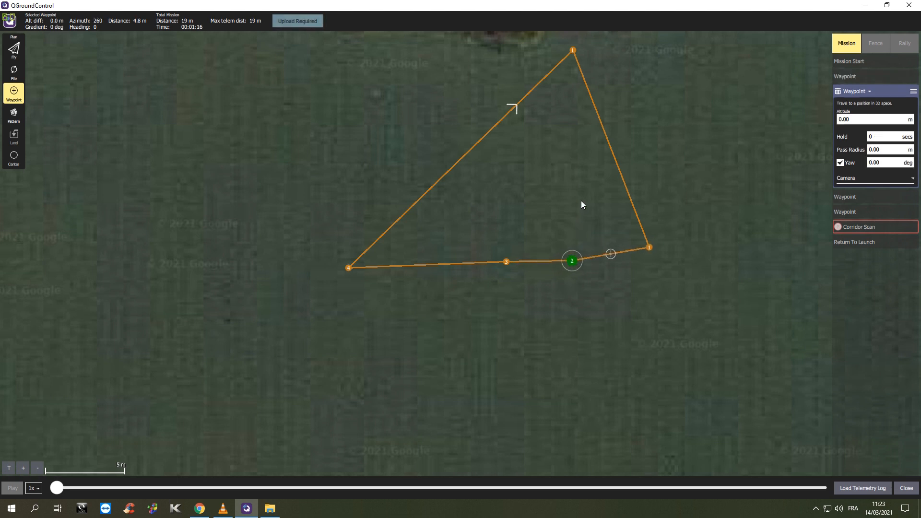
# - Reposition waypoints 3 and 4 northward so the route curves back toward the launch point, with about 4.6 m between them
pyautogui.click(506, 261)
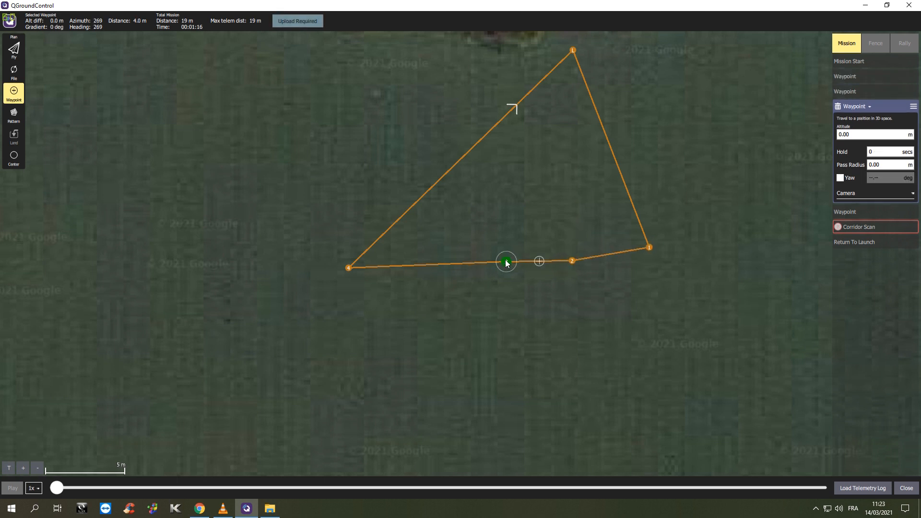
pyautogui.moveTo(506, 261); pyautogui.dragTo(508, 200)
pyautogui.moveTo(347, 267); pyautogui.dragTo(419, 331)
pyautogui.click(410, 292)
pyautogui.moveTo(409, 292); pyautogui.dragTo(574, 115)
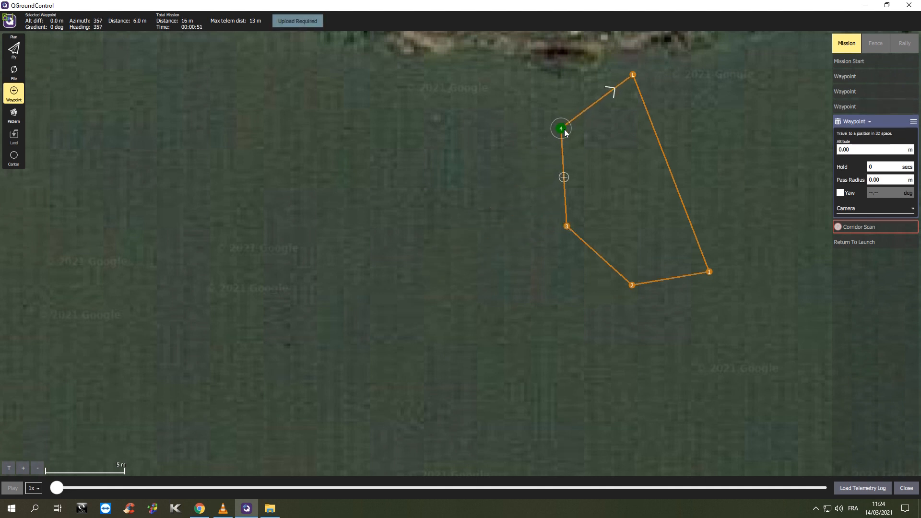
pyautogui.click(566, 226)
pyautogui.moveTo(566, 226); pyautogui.dragTo(535, 195)
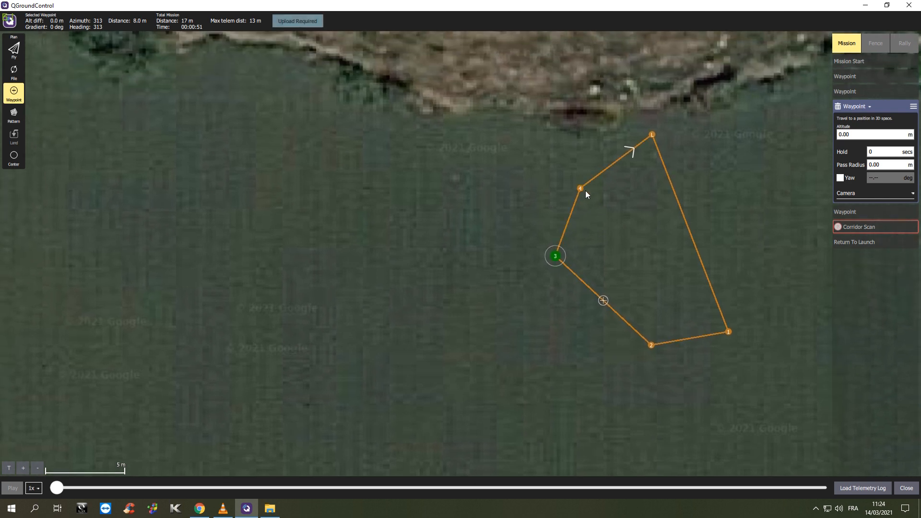
pyautogui.click(581, 188)
pyautogui.moveTo(583, 188); pyautogui.dragTo(593, 190)
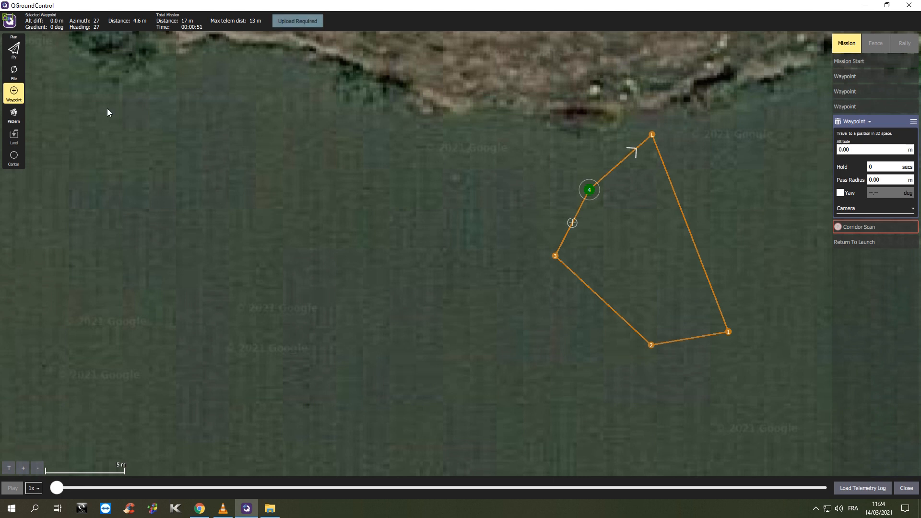
# - Add a fifth mission item between waypoint 4 and the launch point and change its command to Return To Launch
pyautogui.click(625, 160)
pyautogui.scroll(2, 641, 176)
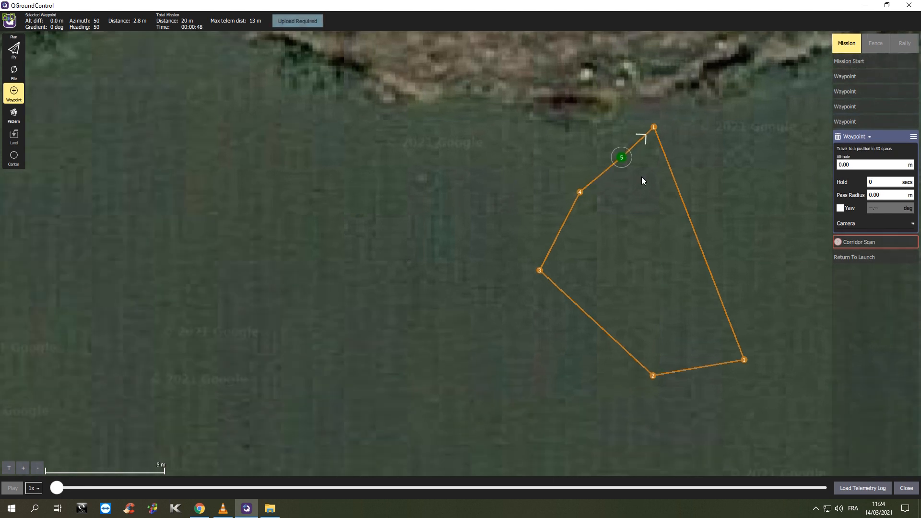
pyautogui.scroll(1, 626, 161)
pyautogui.moveTo(623, 151); pyautogui.dragTo(646, 136)
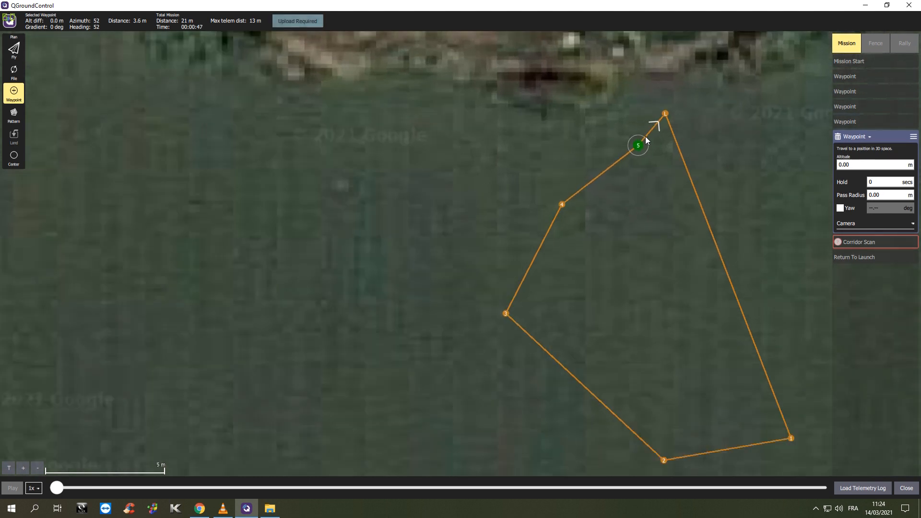
pyautogui.click(870, 136)
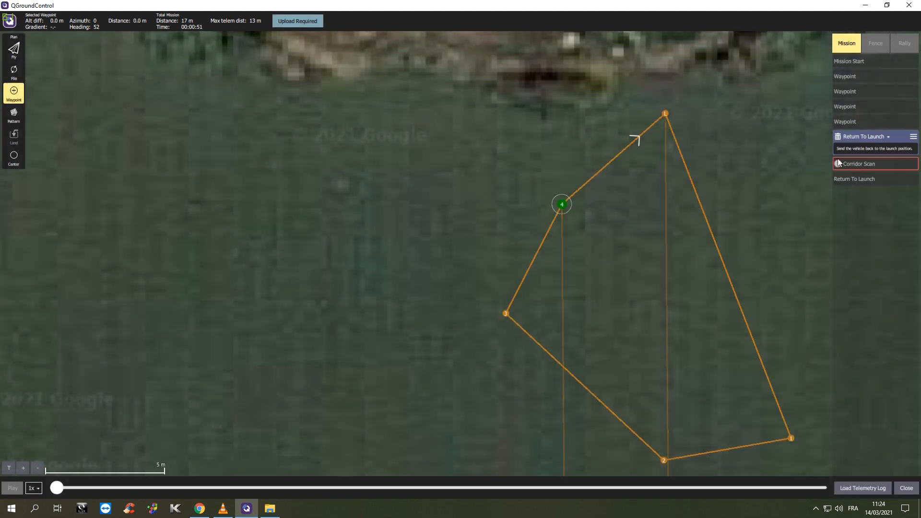
# - Select waypoint 4 and show all its values, including its raw command parameters
pyautogui.click(867, 107)
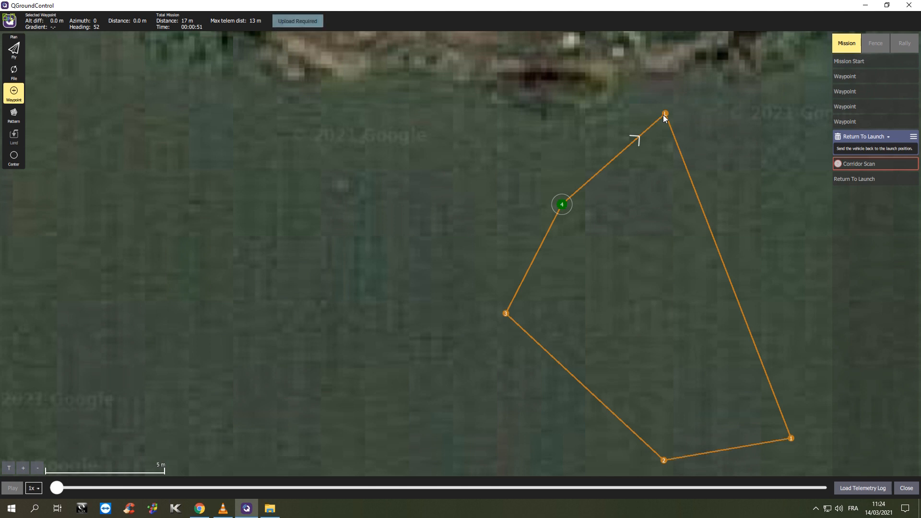
pyautogui.click(864, 118)
pyautogui.click(914, 121)
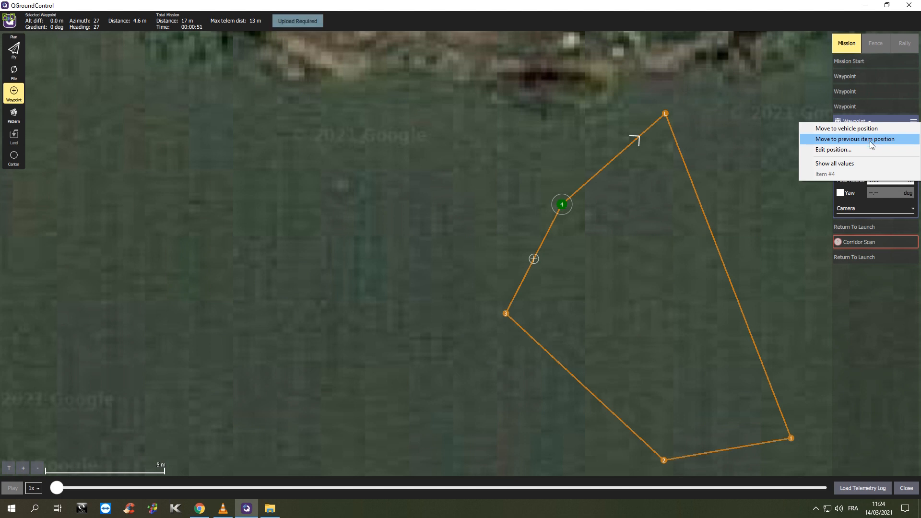
pyautogui.click(852, 168)
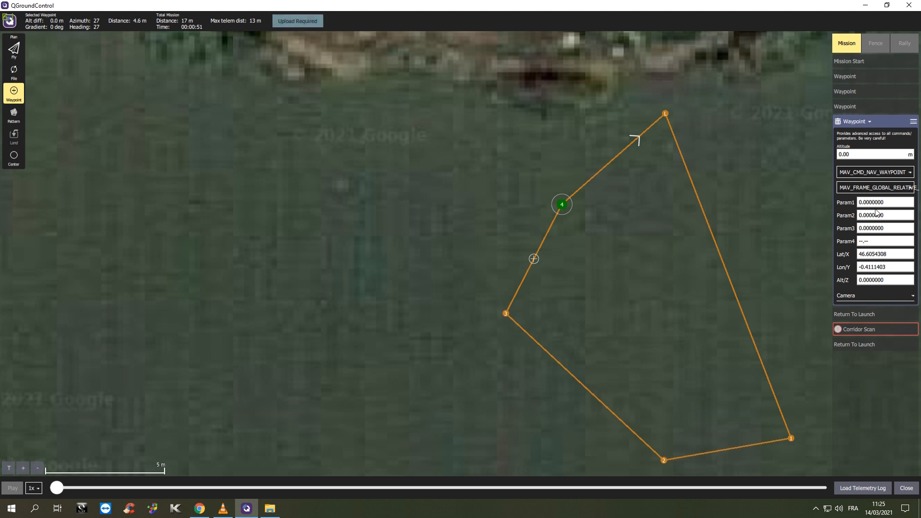
# - Examine the raw MAV_CMD commands available for waypoint 4, from navigation to payload commands, and keep its current command
pyautogui.click(911, 173)
pyautogui.scroll(-5, 863, 329)
pyautogui.scroll(-4, 859, 331)
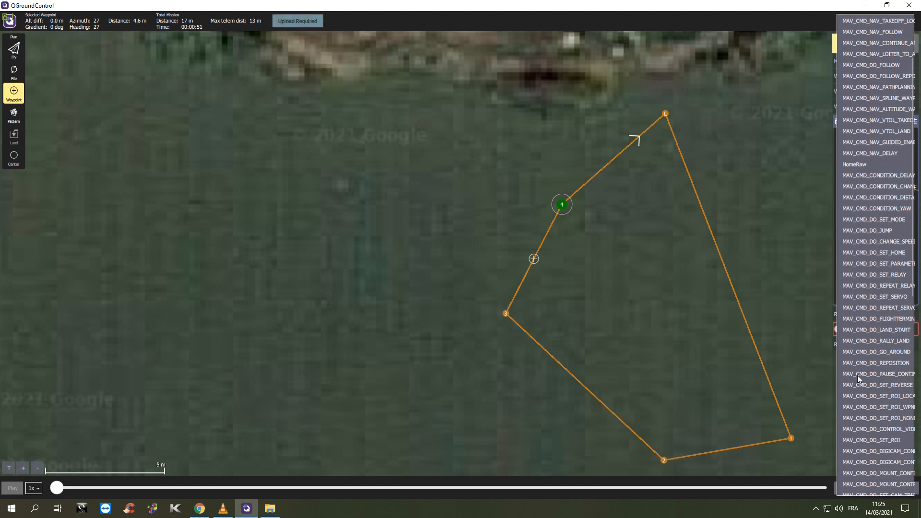
pyautogui.scroll(-2, 864, 362)
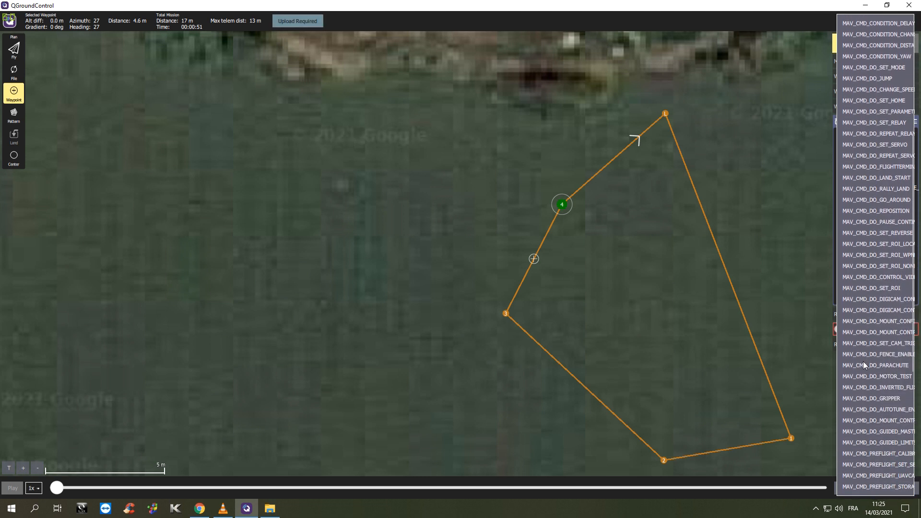
pyautogui.scroll(-2, 872, 345)
pyautogui.scroll(-3, 881, 271)
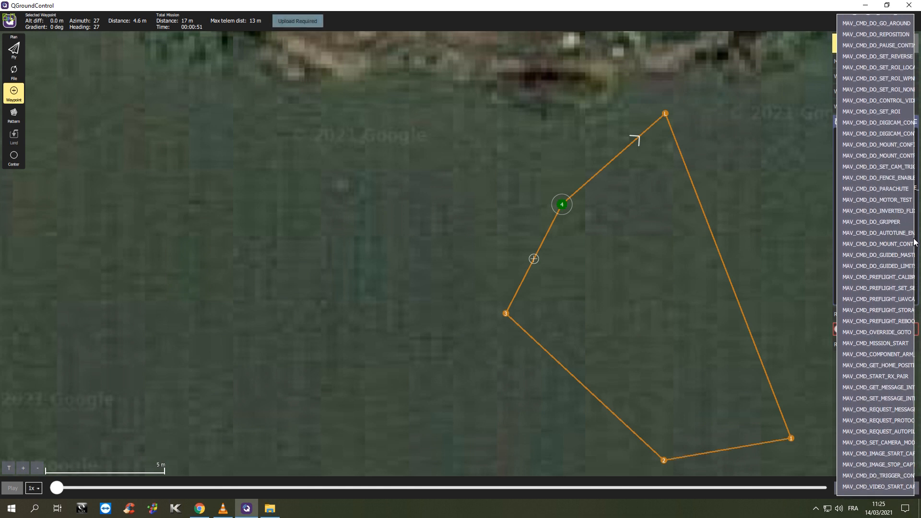
pyautogui.scroll(1, 891, 294)
pyautogui.scroll(-5, 891, 295)
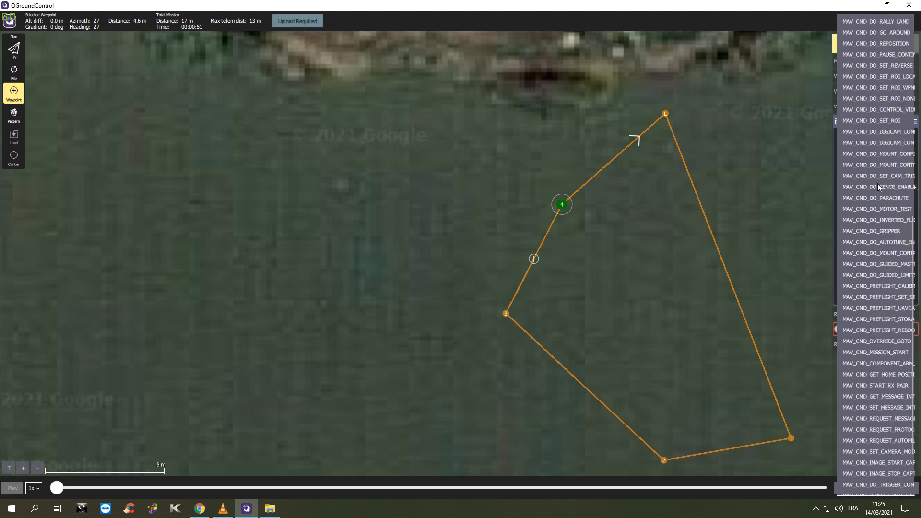
pyautogui.scroll(3, 868, 405)
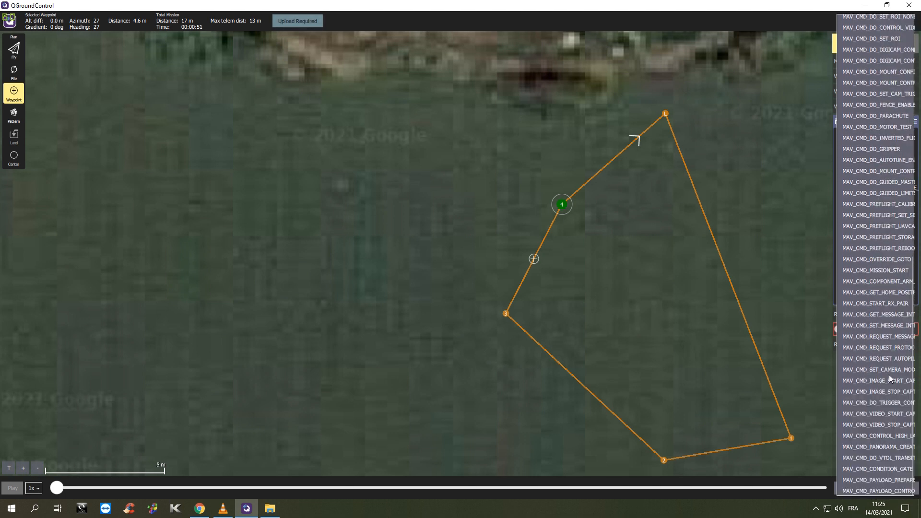
pyautogui.moveTo(882, 427); pyautogui.dragTo(912, 84)
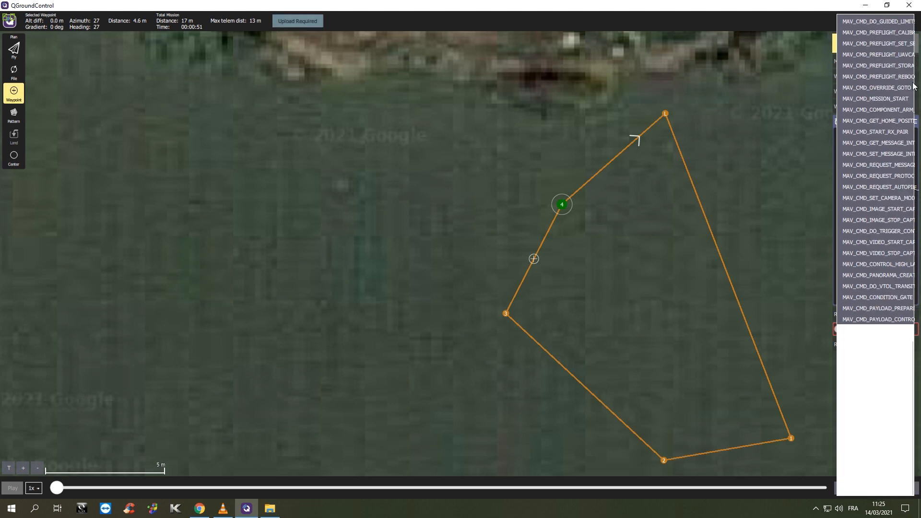
pyautogui.moveTo(876, 431); pyautogui.dragTo(906, 84)
pyautogui.moveTo(848, 88); pyautogui.dragTo(857, 265)
pyautogui.moveTo(859, 96); pyautogui.dragTo(891, 164)
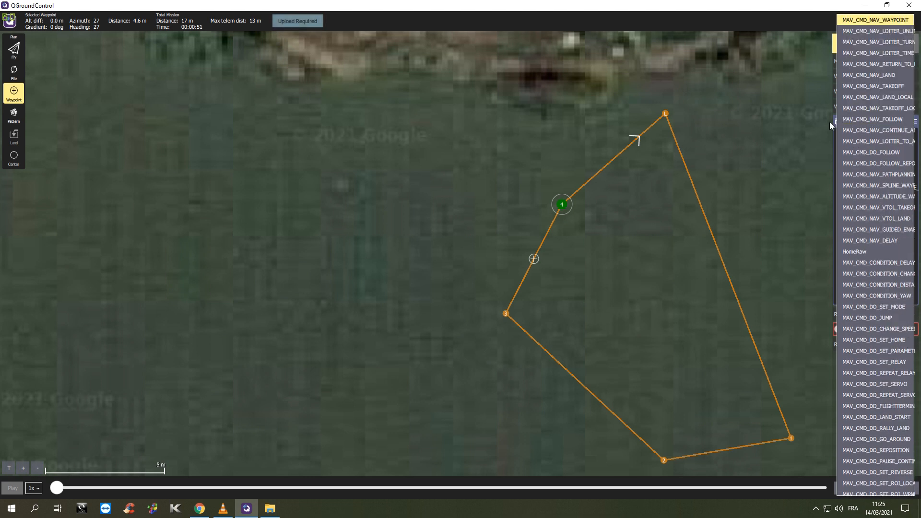
pyautogui.click(810, 147)
pyautogui.click(810, 147)
# - Add waypoint 5 about 3.2 m northeast of waypoint 4 and list all commands available for it
pyautogui.moveTo(798, 142); pyautogui.dragTo(617, 137)
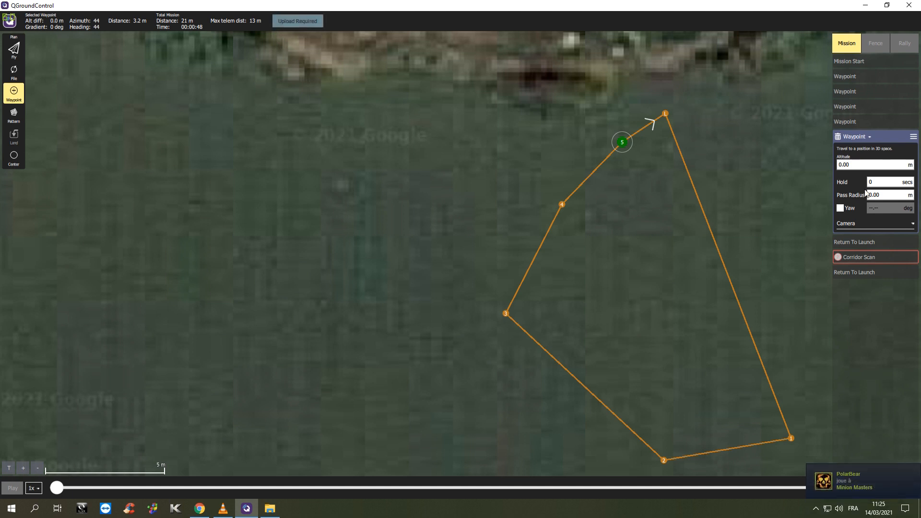
pyautogui.click(871, 139)
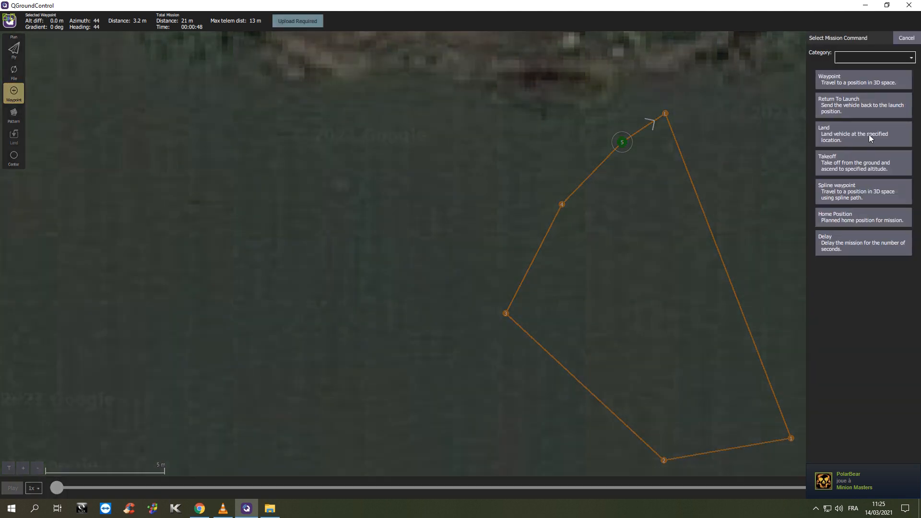
pyautogui.click(885, 56)
pyautogui.click(886, 57)
pyautogui.click(883, 58)
pyautogui.click(869, 69)
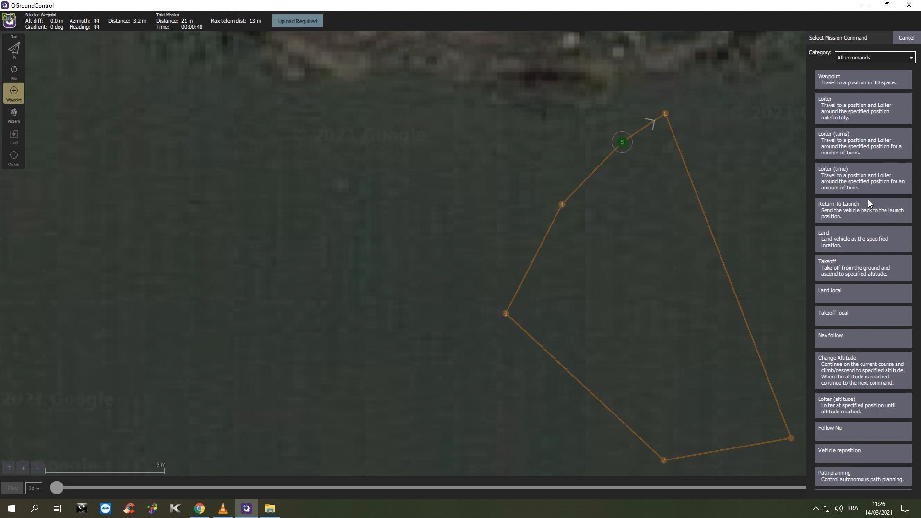
# - Find the Change speed command among all mission commands and assign it to waypoint 5
pyautogui.scroll(-1, 866, 183)
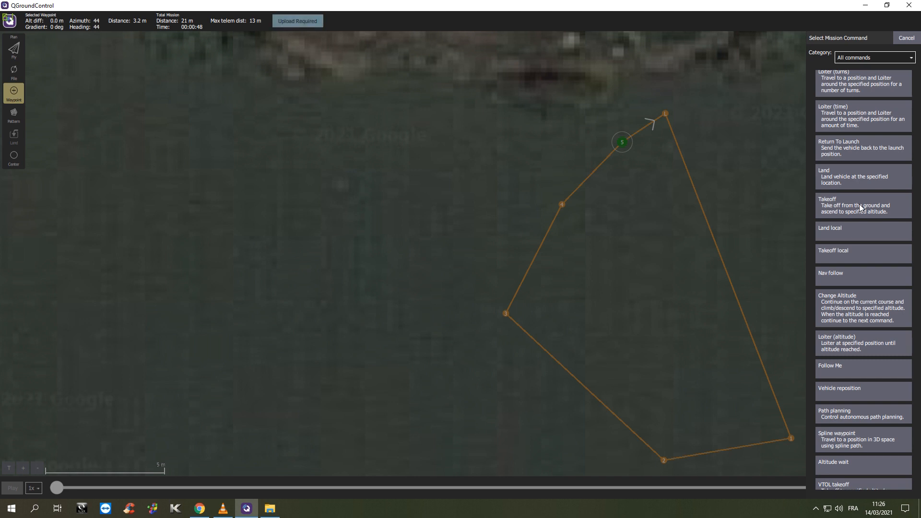
pyautogui.scroll(-5, 859, 240)
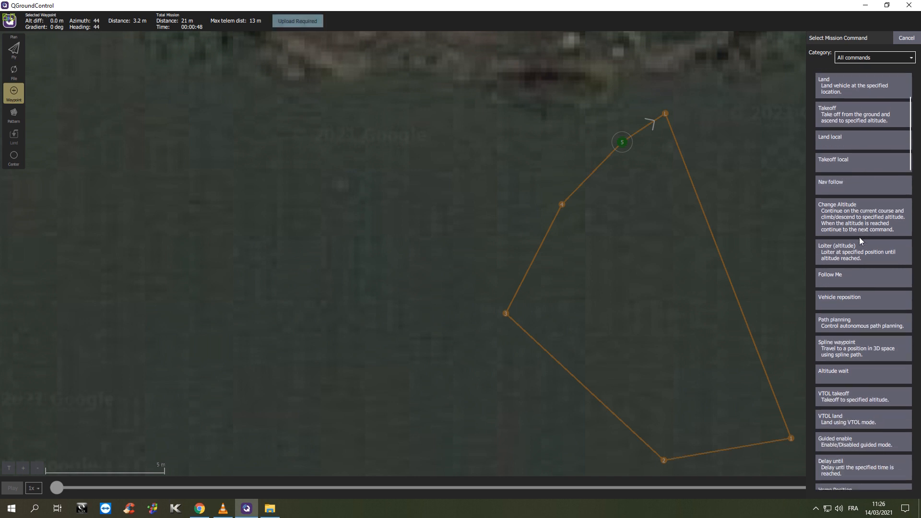
pyautogui.scroll(-3, 875, 196)
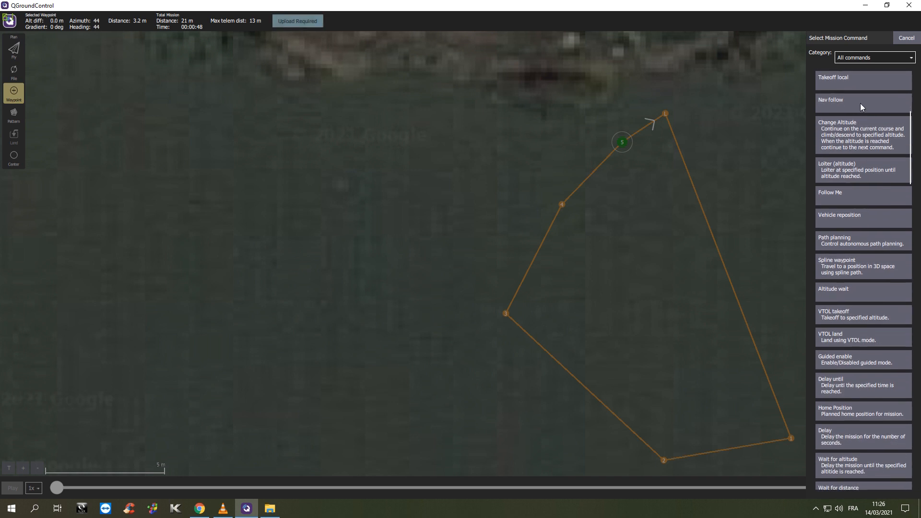
pyautogui.scroll(-3, 859, 202)
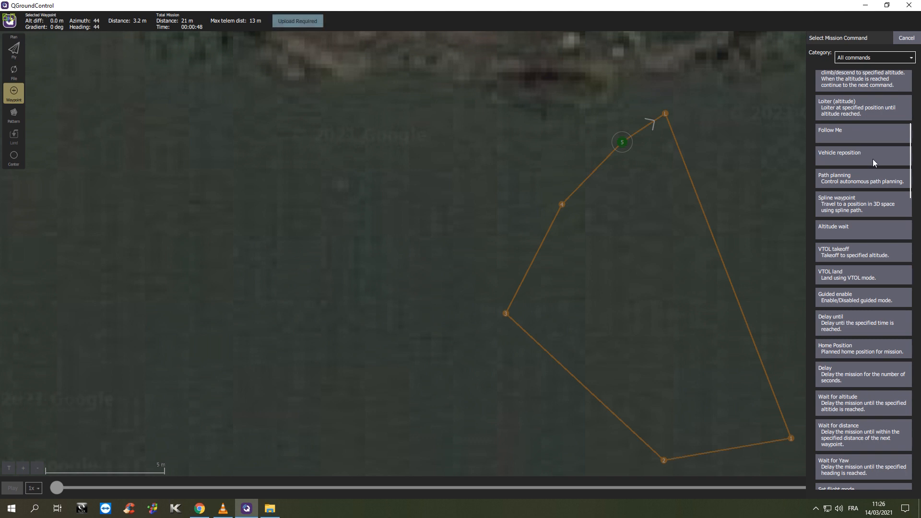
pyautogui.scroll(-3, 875, 176)
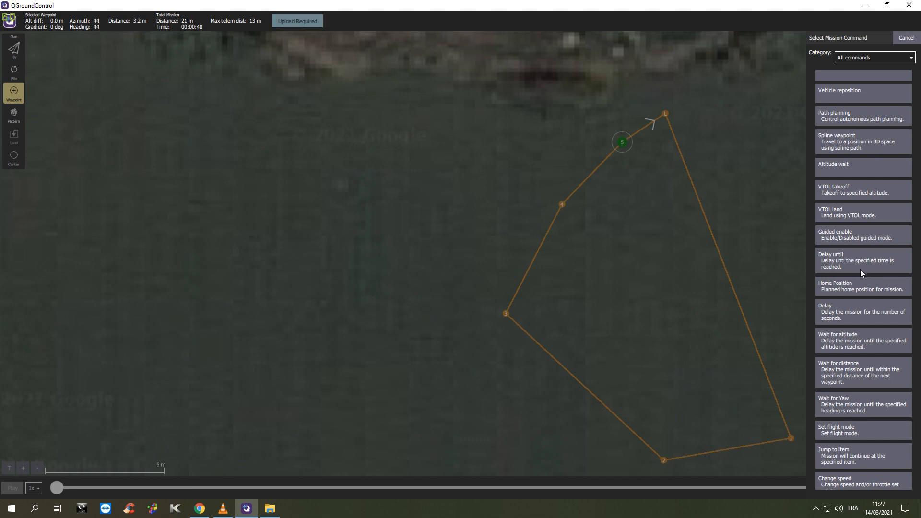
pyautogui.scroll(-2, 862, 275)
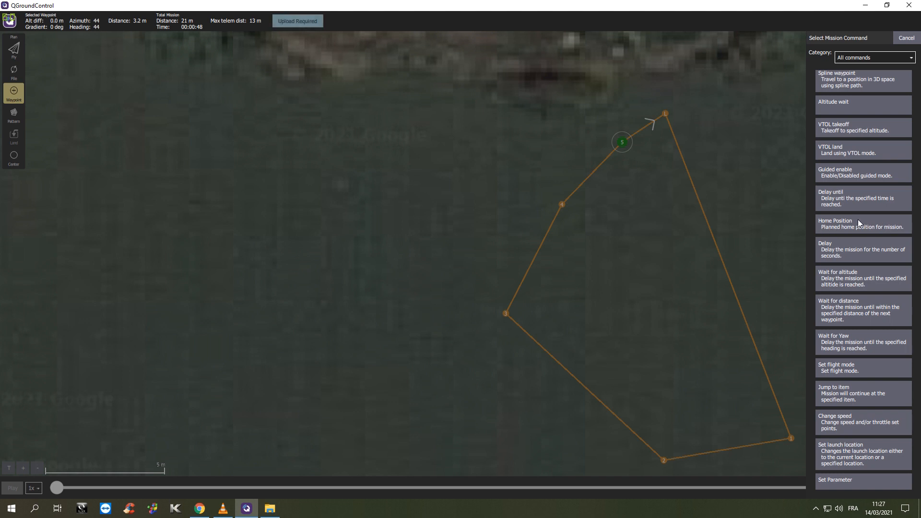
pyautogui.scroll(-5, 872, 278)
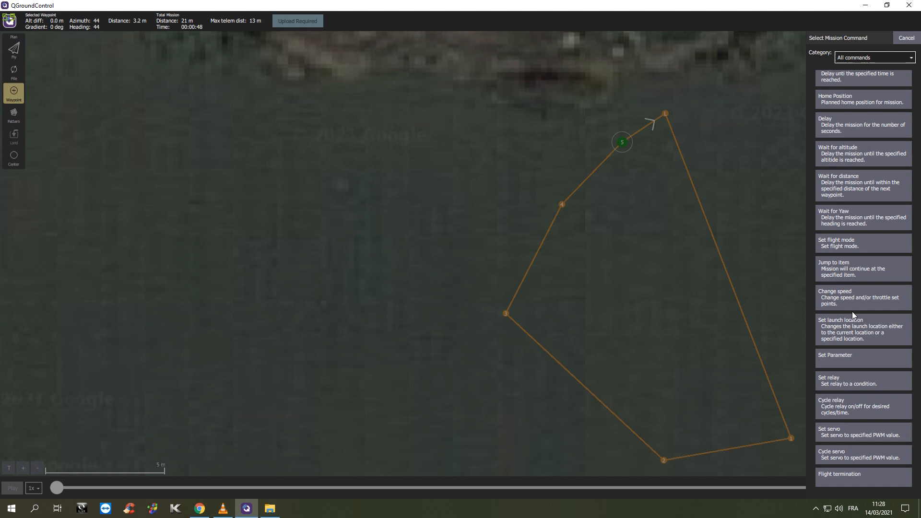
pyautogui.click(868, 297)
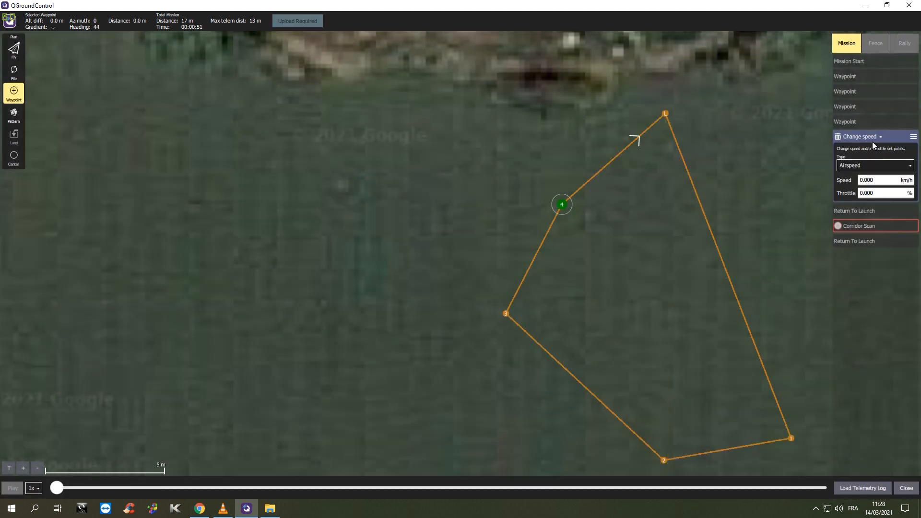
# - Set the speed change to Ground Speed at 3 km/h with 25% throttle
pyautogui.click(873, 165)
pyautogui.click(868, 189)
pyautogui.click(885, 181)
pyautogui.write('3')
pyautogui.click(886, 196)
pyautogui.click(766, 204)
# - Try out a waypoint about 3.4 m from waypoint 4 toward the launch point, with waypoint placement turned off, and delete it
pyautogui.moveTo(758, 207); pyautogui.dragTo(638, 153)
pyautogui.click(15, 93)
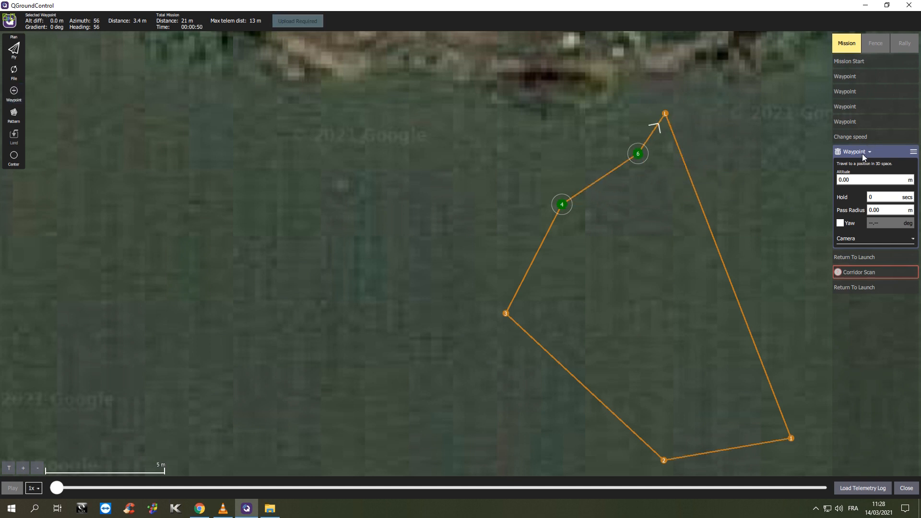
pyautogui.click(862, 152)
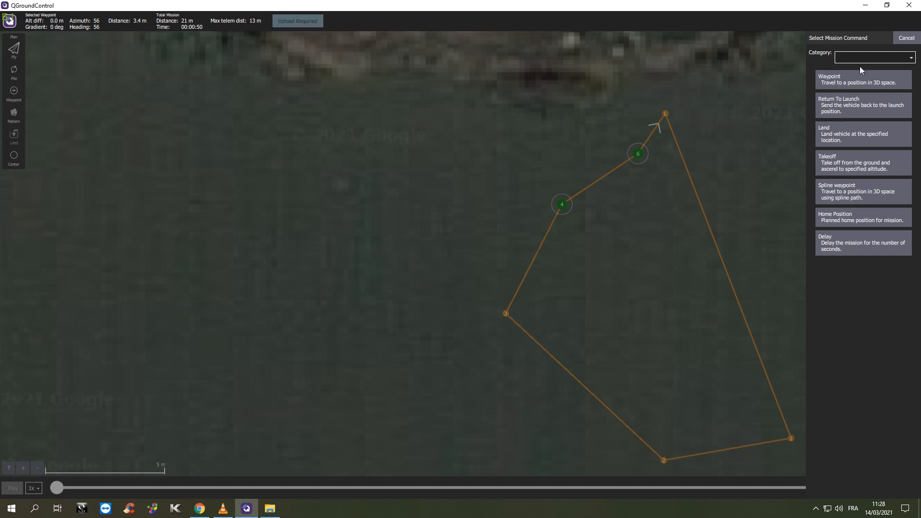
pyautogui.click(907, 38)
pyautogui.click(840, 151)
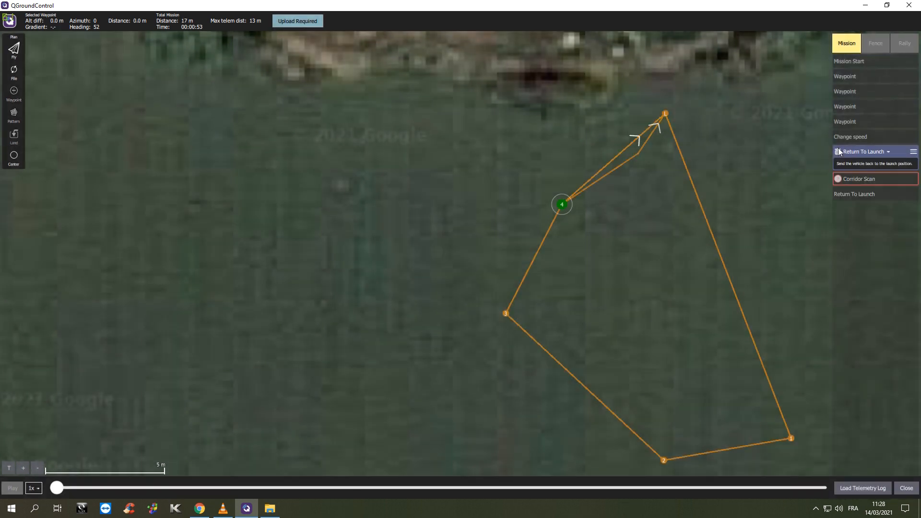
# - Compare waypoint 4 with the Change speed item and show all raw values of the speed change
pyautogui.click(846, 136)
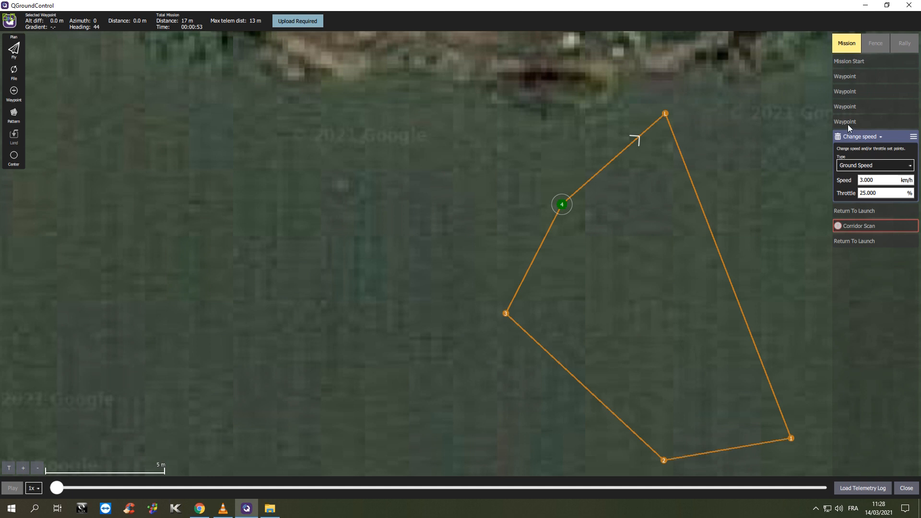
pyautogui.click(847, 123)
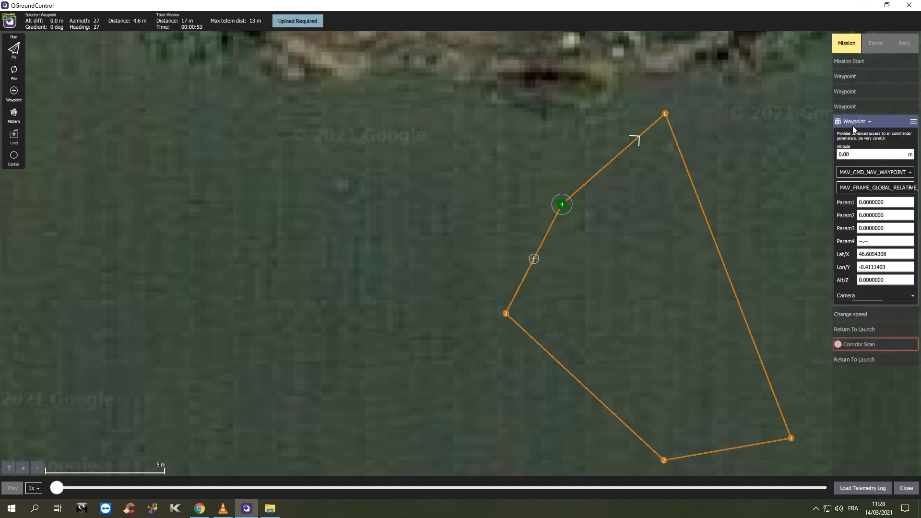
pyautogui.click(851, 315)
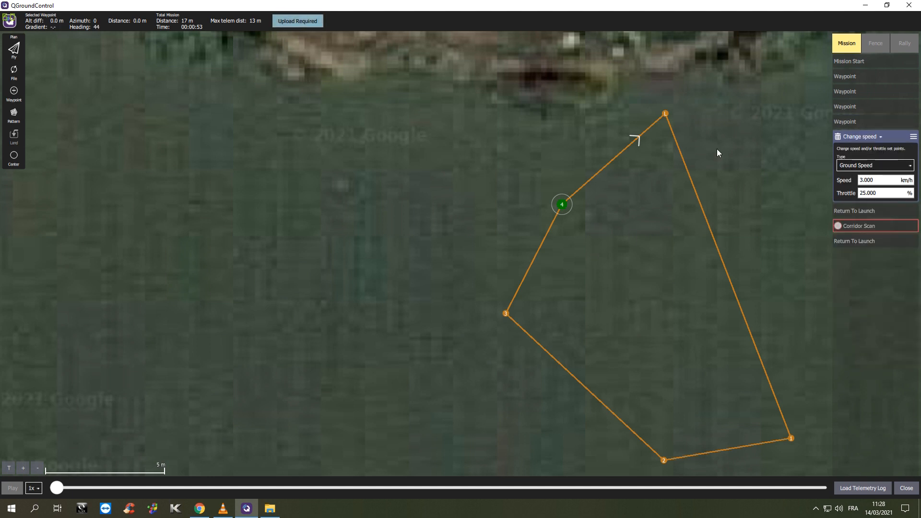
pyautogui.click(874, 179)
pyautogui.click(914, 137)
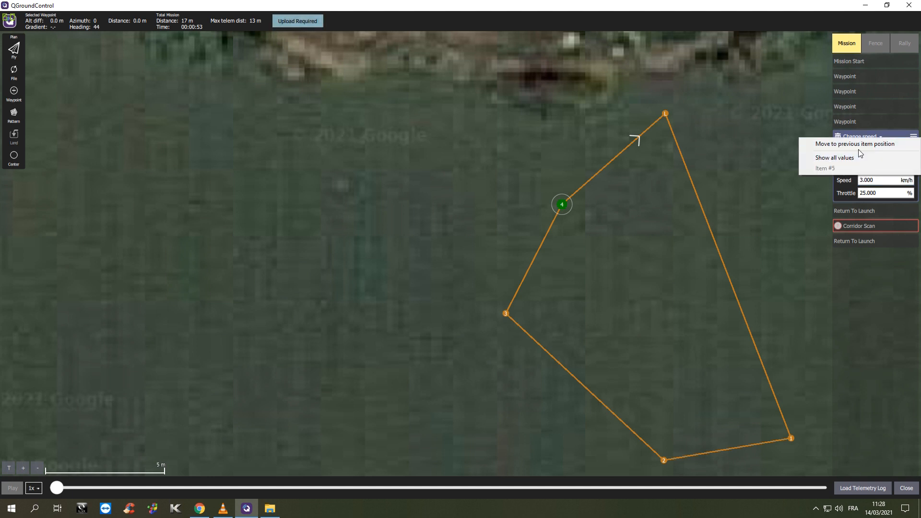
pyautogui.click(890, 158)
pyautogui.click(914, 137)
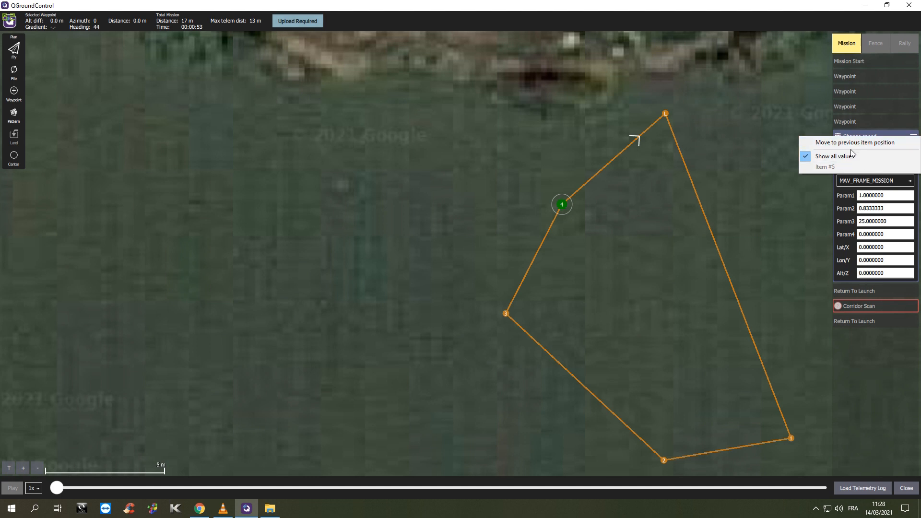
pyautogui.click(754, 191)
# - Replace the Change speed item's command with Set servo, chosen from all mission commands
pyautogui.click(877, 137)
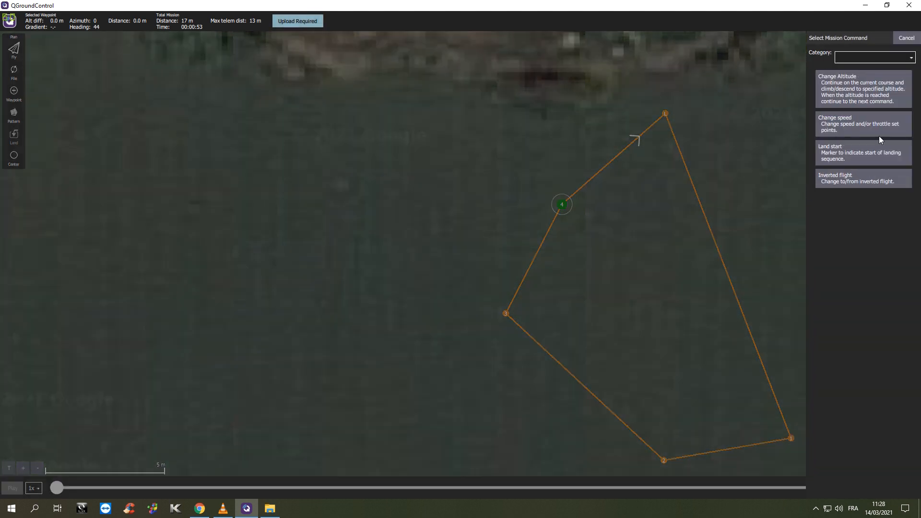
pyautogui.click(894, 56)
pyautogui.click(859, 68)
pyautogui.scroll(-10, 872, 344)
pyautogui.scroll(3, 870, 353)
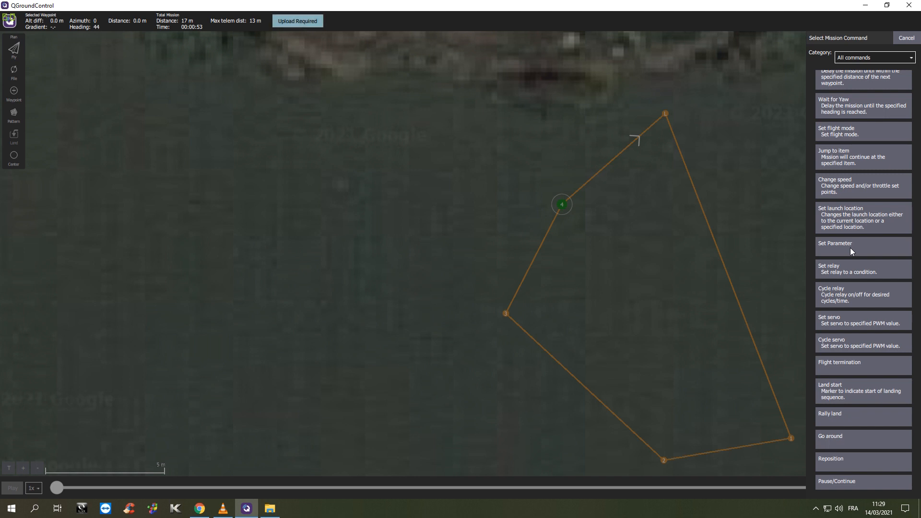
pyautogui.scroll(-2, 872, 275)
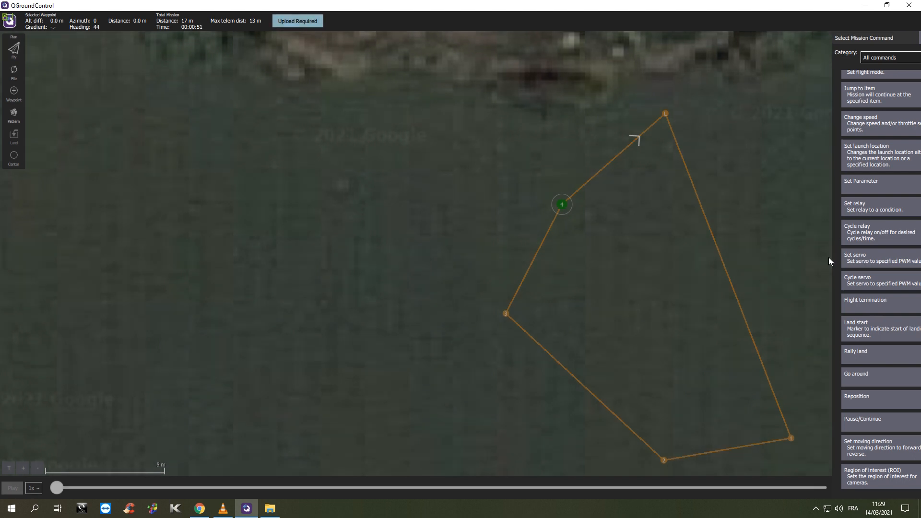
pyautogui.click(828, 257)
# - Set the servo item to servo 9 with a PWM value of 150
pyautogui.click(871, 160)
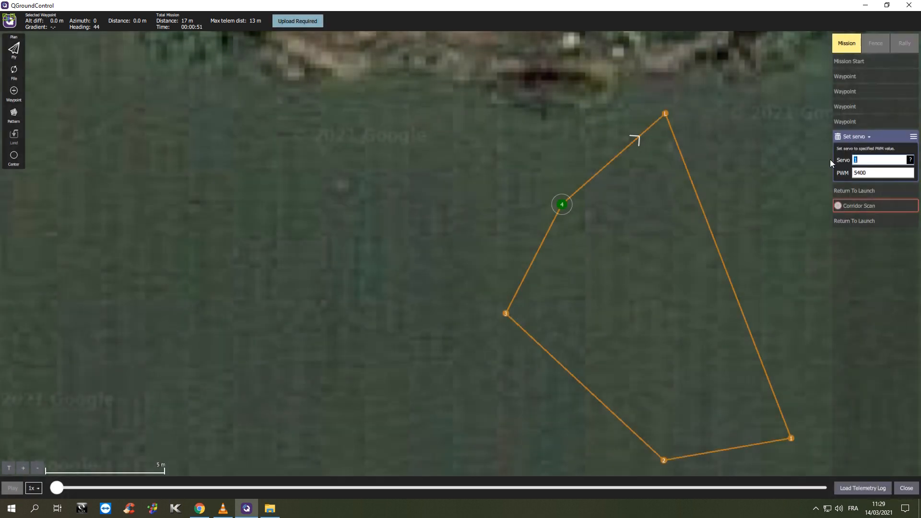
pyautogui.write('9')
pyautogui.click(885, 174)
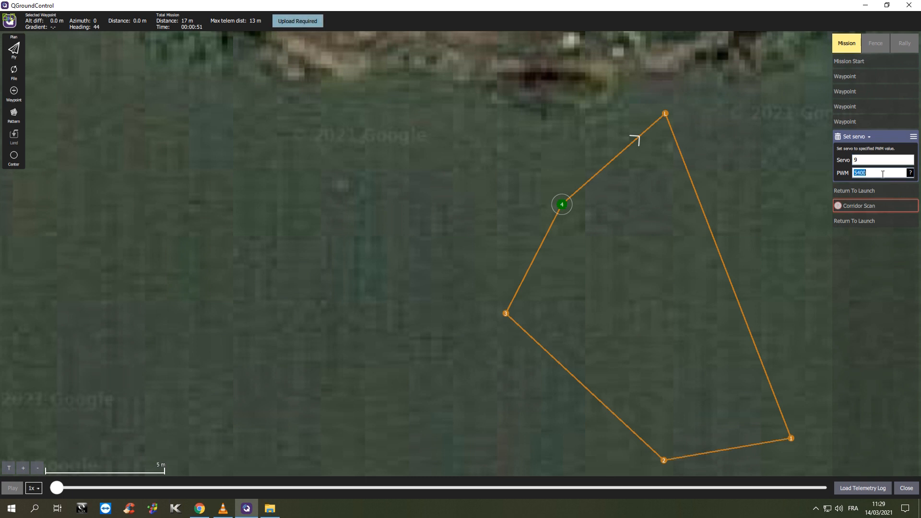
pyautogui.write('150')
pyautogui.click(784, 170)
pyautogui.click(874, 163)
pyautogui.moveTo(898, 174); pyautogui.dragTo(792, 172)
# - Examine the full list of mission commands available for the Set servo item, through to Payload control deploy
pyautogui.click(867, 135)
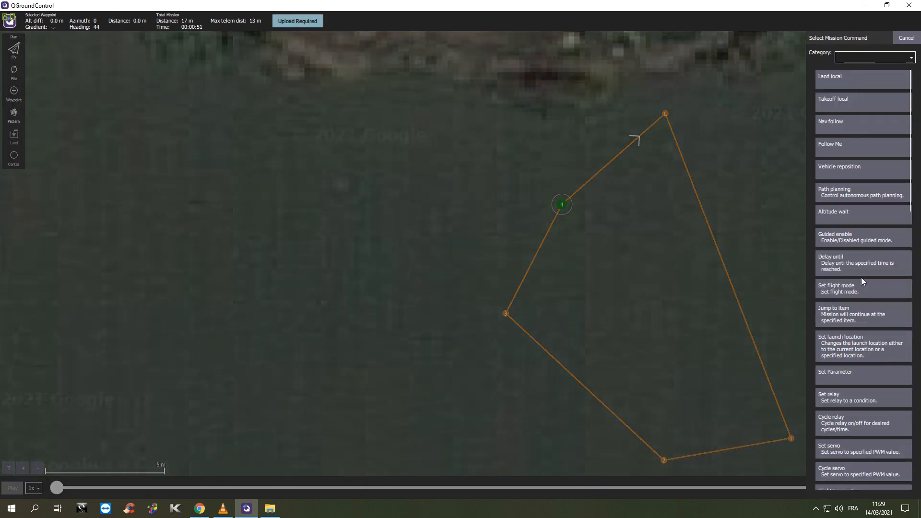
pyautogui.scroll(-5, 865, 375)
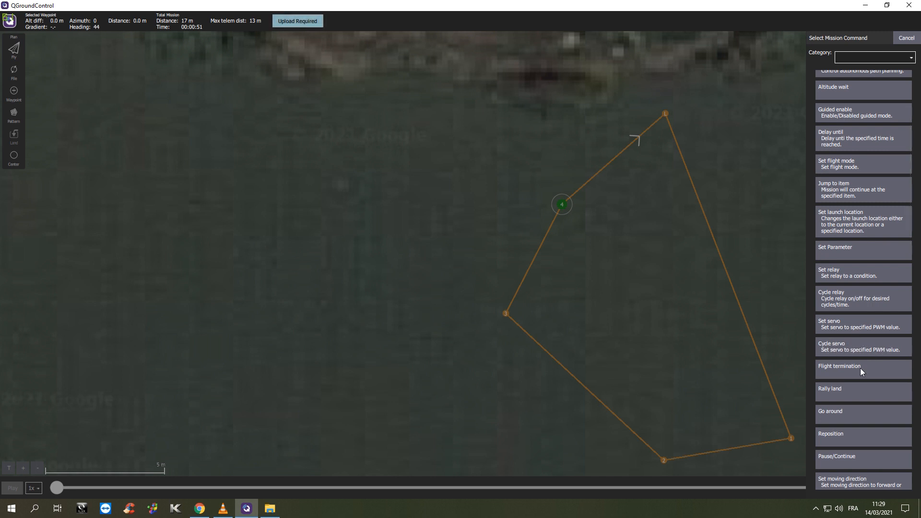
pyautogui.scroll(-4, 860, 368)
pyautogui.scroll(-2, 869, 290)
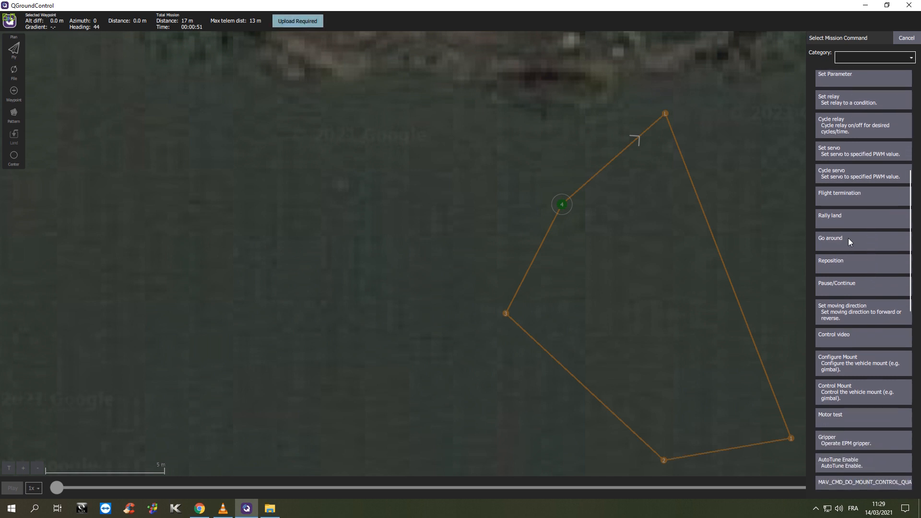
pyautogui.scroll(-2, 857, 284)
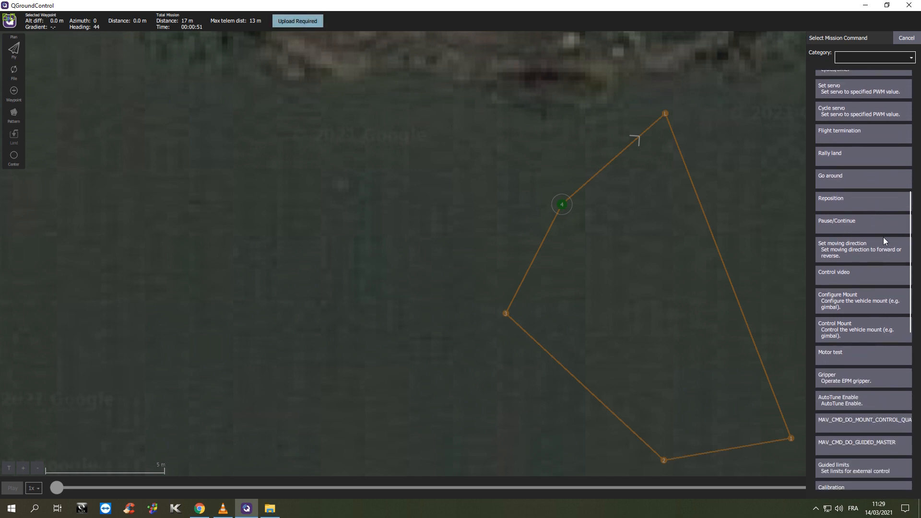
pyautogui.scroll(-1, 873, 304)
pyautogui.scroll(-4, 872, 299)
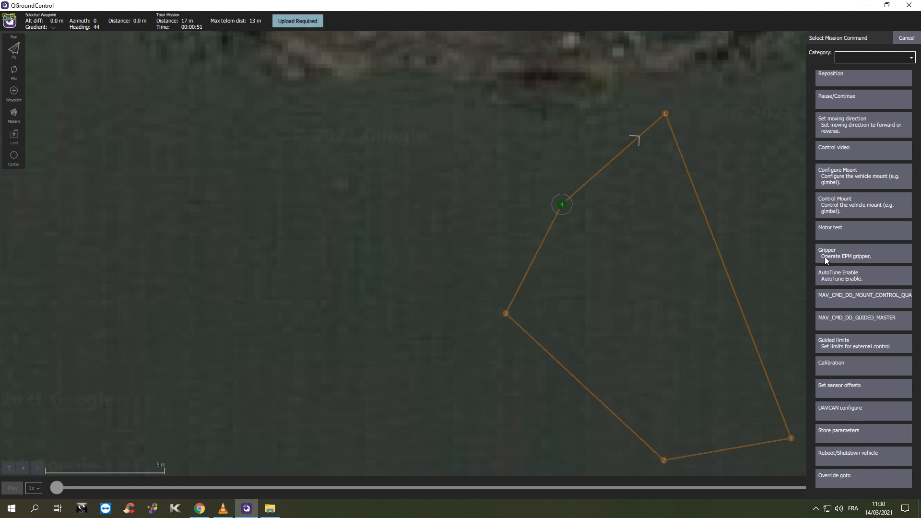
pyautogui.scroll(-3, 844, 313)
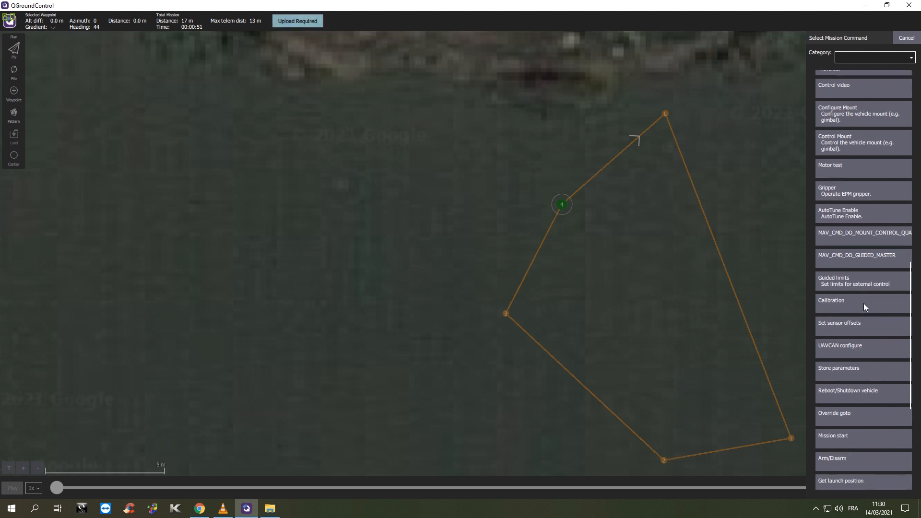
pyautogui.scroll(-4, 864, 304)
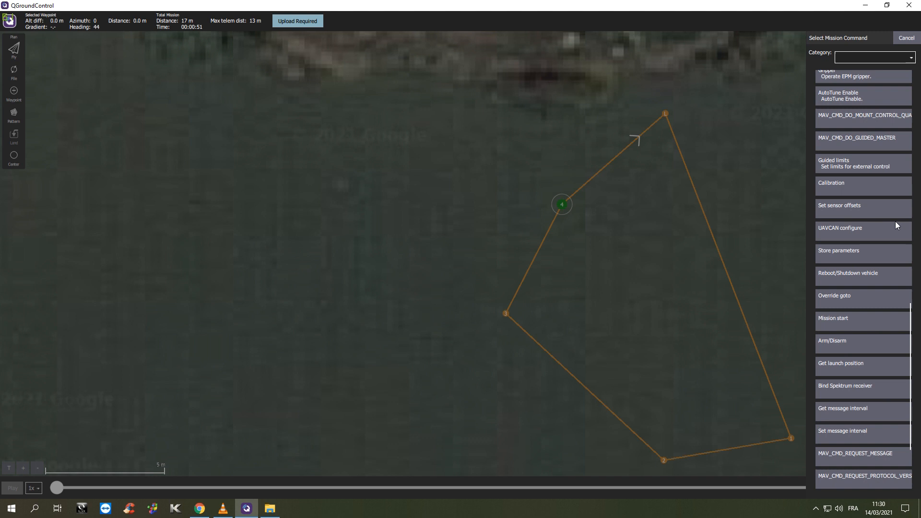
pyautogui.scroll(-3, 850, 336)
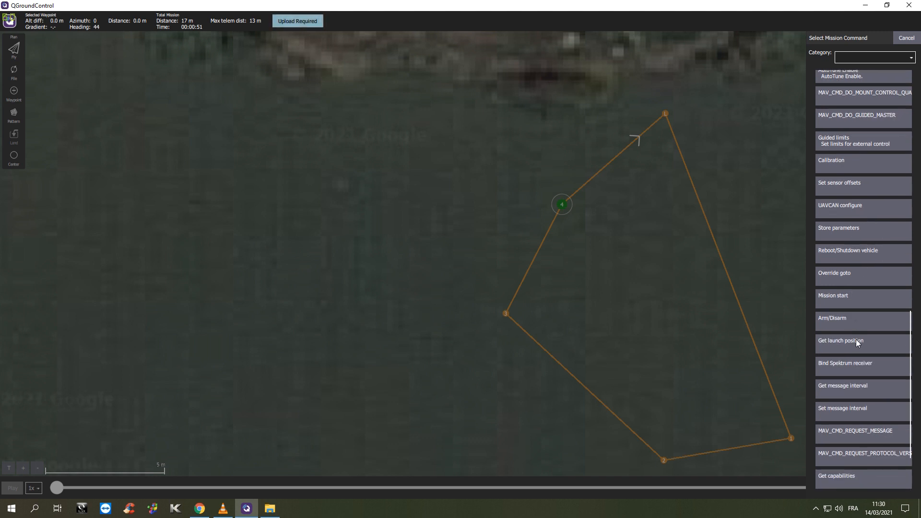
pyautogui.scroll(-3, 861, 285)
pyautogui.scroll(3, 854, 239)
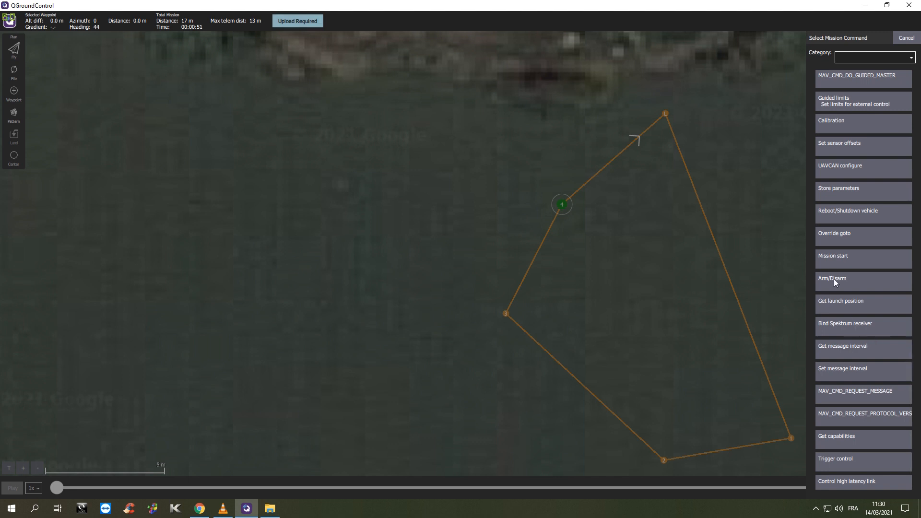
pyautogui.scroll(-3, 874, 275)
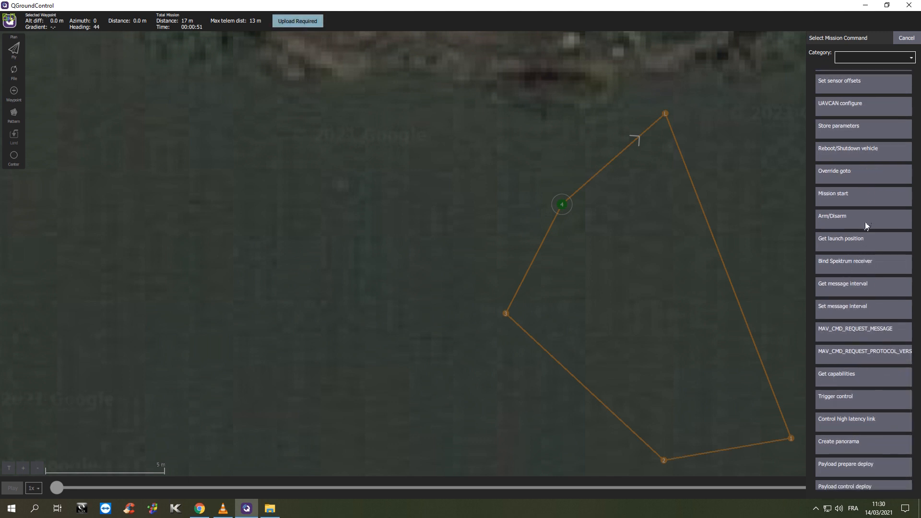
pyautogui.scroll(-1, 871, 294)
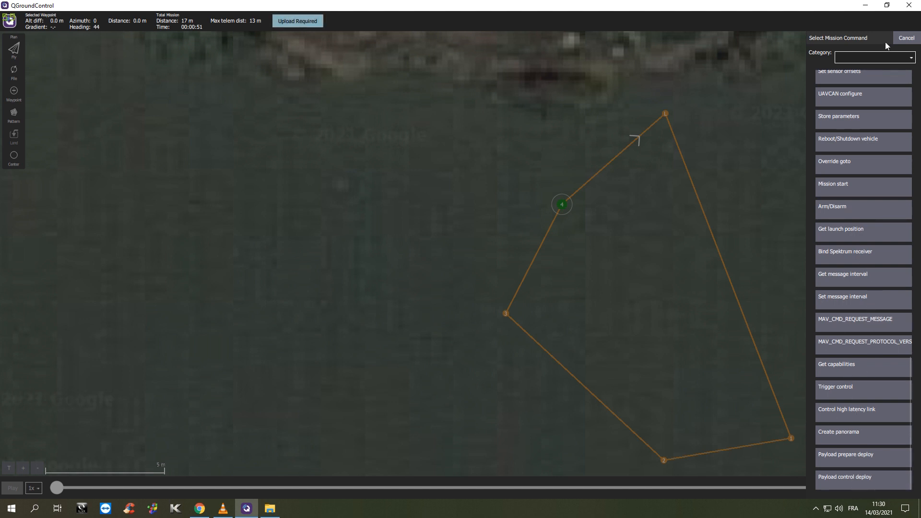
pyautogui.click(907, 38)
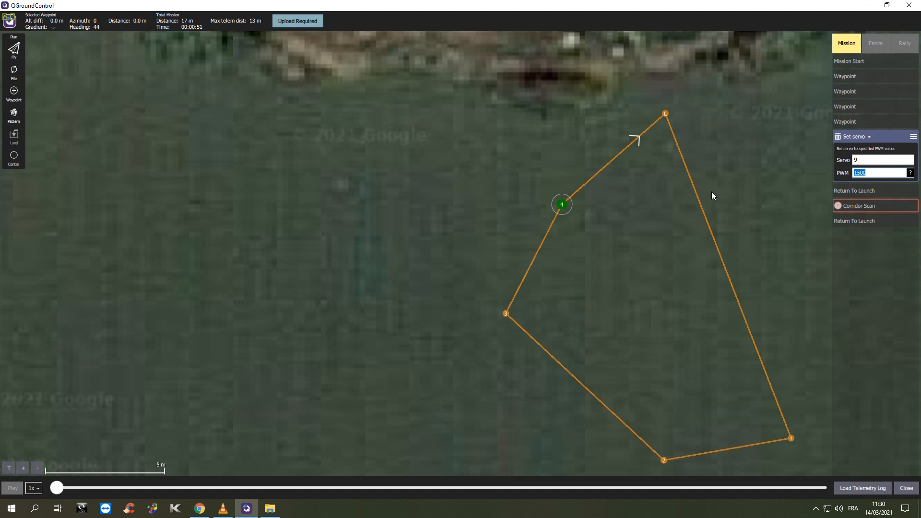
# - Delete every mission item after Mission Start: the Set servo, Corridor Scan, both Return To Launch items and all four waypoints
pyautogui.moveTo(712, 195); pyautogui.dragTo(599, 192)
pyautogui.click(838, 137)
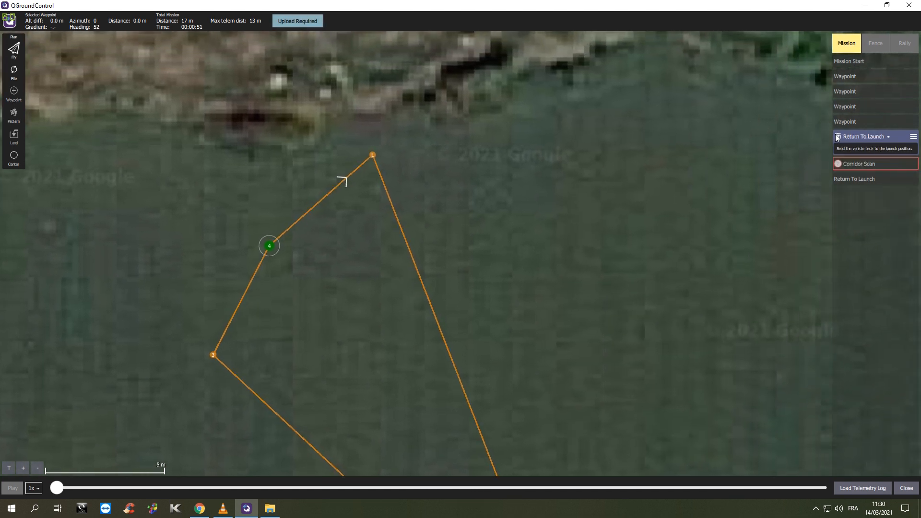
pyautogui.click(838, 137)
pyautogui.click(838, 137)
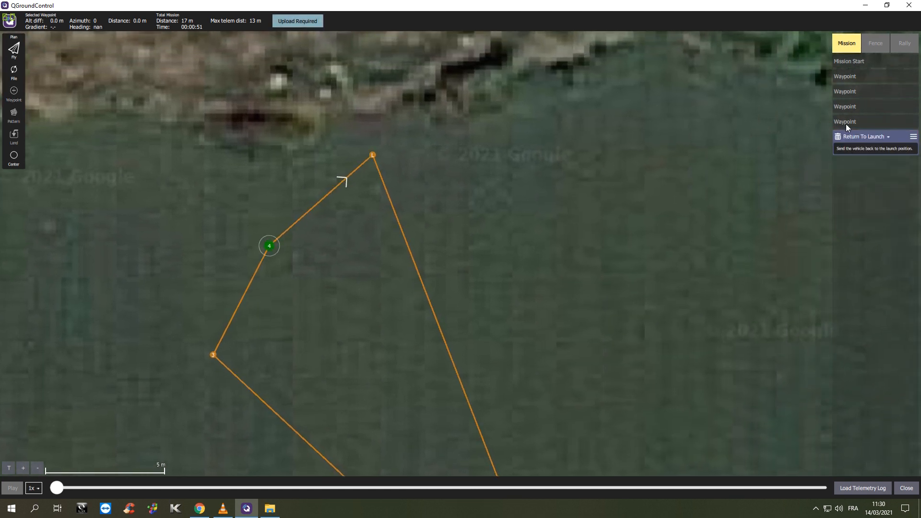
pyautogui.click(845, 123)
pyautogui.click(838, 122)
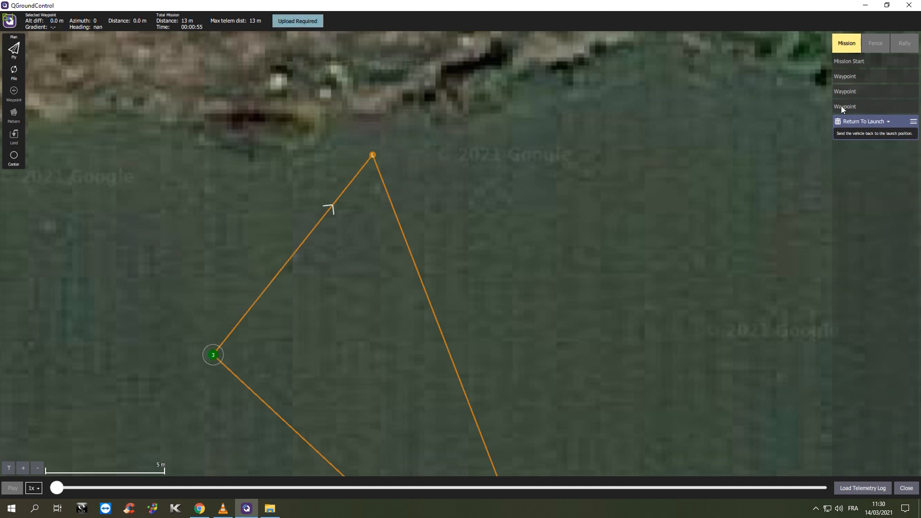
pyautogui.click(838, 121)
pyautogui.click(838, 107)
pyautogui.click(838, 91)
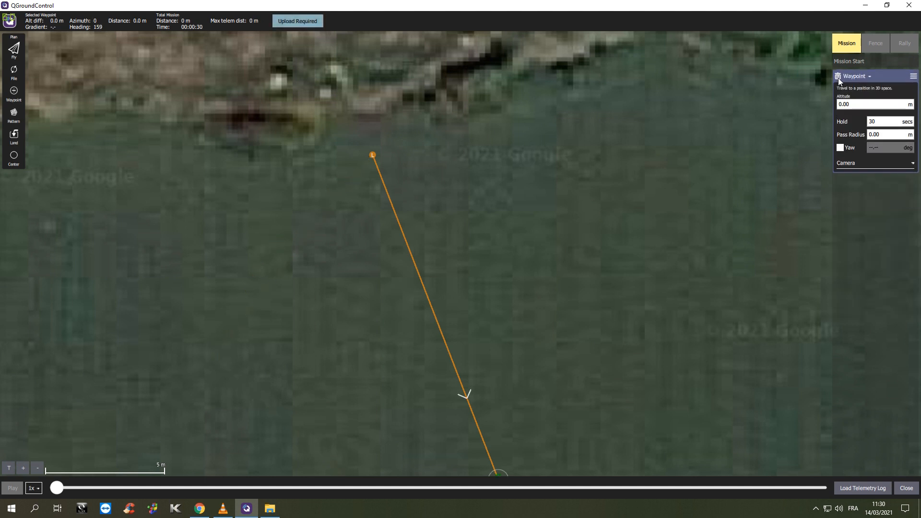
pyautogui.click(838, 76)
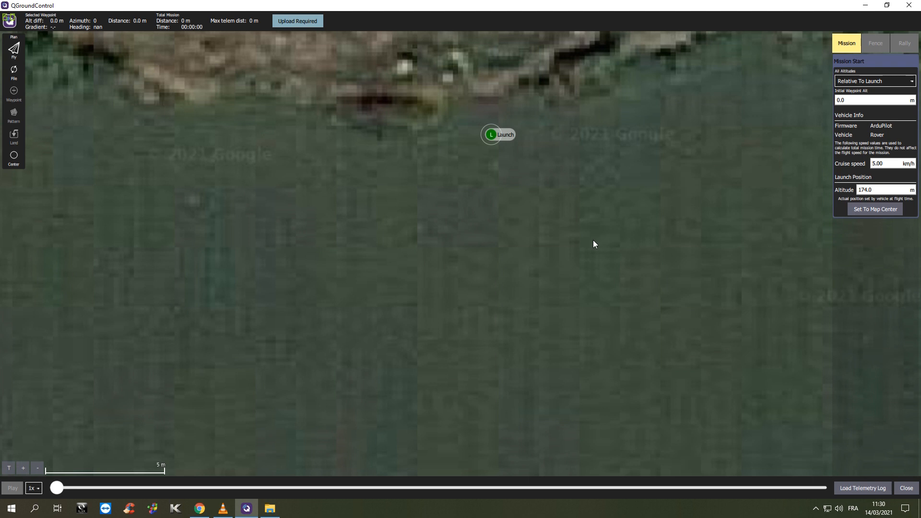
# - Create a new plan from the Survey template
pyautogui.scroll(-2, 593, 240)
pyautogui.moveTo(509, 308)
pyautogui.mouseDown()
pyautogui.moveTo(551, 265)
pyautogui.moveTo(560, 288)
pyautogui.mouseUp()
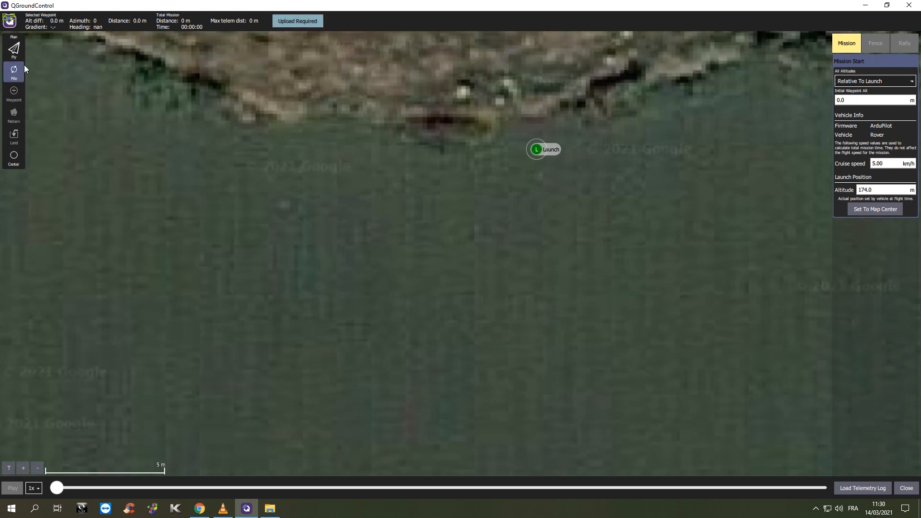
pyautogui.click(14, 77)
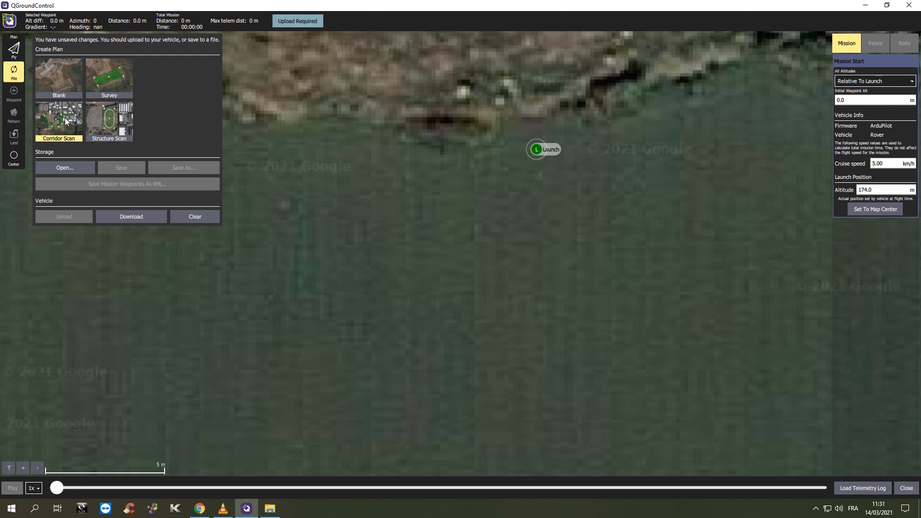
pyautogui.click(111, 77)
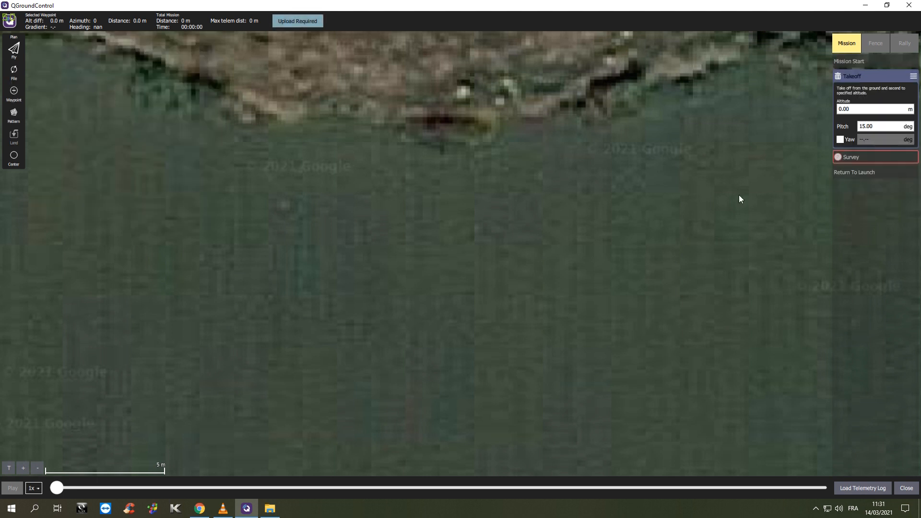
# - Give the Survey item a basic rectangular survey area near the shoreline
pyautogui.click(851, 157)
pyautogui.moveTo(714, 197); pyautogui.dragTo(579, 254)
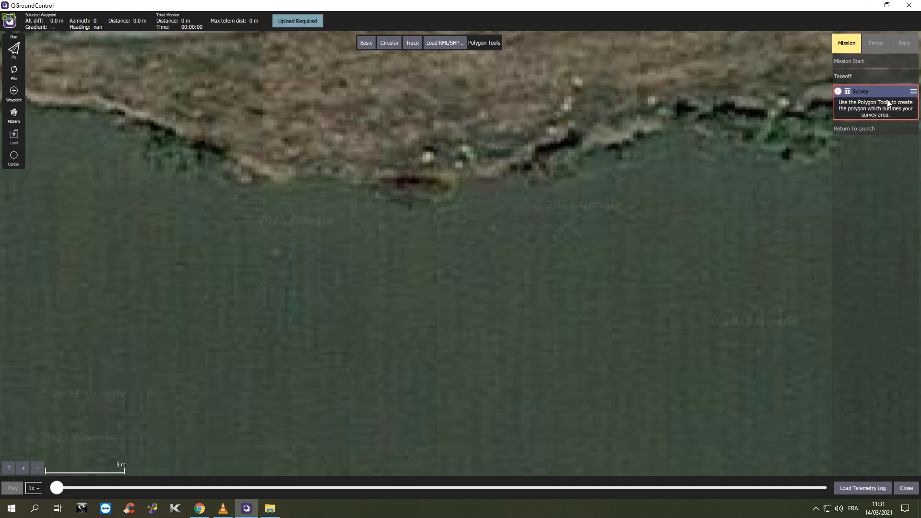
pyautogui.click(367, 43)
pyautogui.moveTo(435, 237); pyautogui.dragTo(477, 162)
pyautogui.scroll(-2, 478, 164)
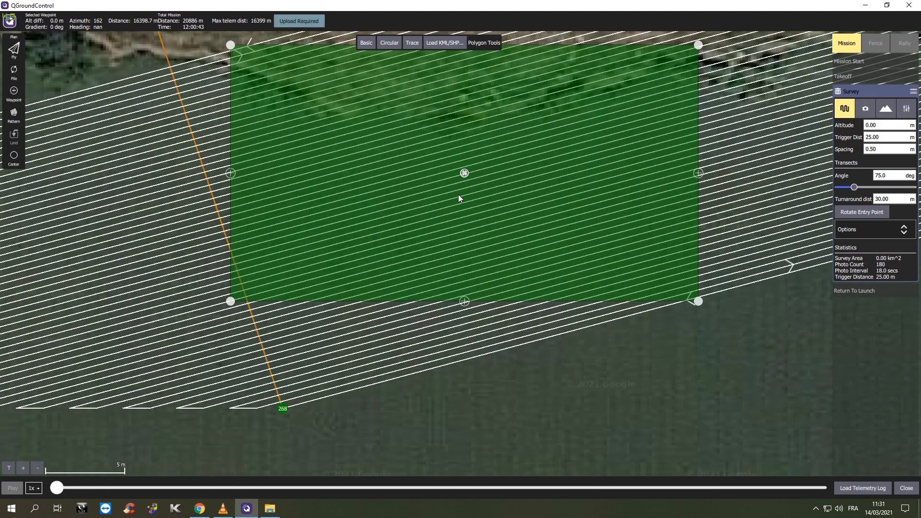
# - Pull a new corner out of the survey area's lower edge and move the whole polygon away from the shore onto open water
pyautogui.moveTo(464, 302); pyautogui.dragTo(467, 385)
pyautogui.moveTo(565, 370); pyautogui.dragTo(557, 318)
pyautogui.scroll(-1, 564, 269)
pyautogui.scroll(-1, 532, 126)
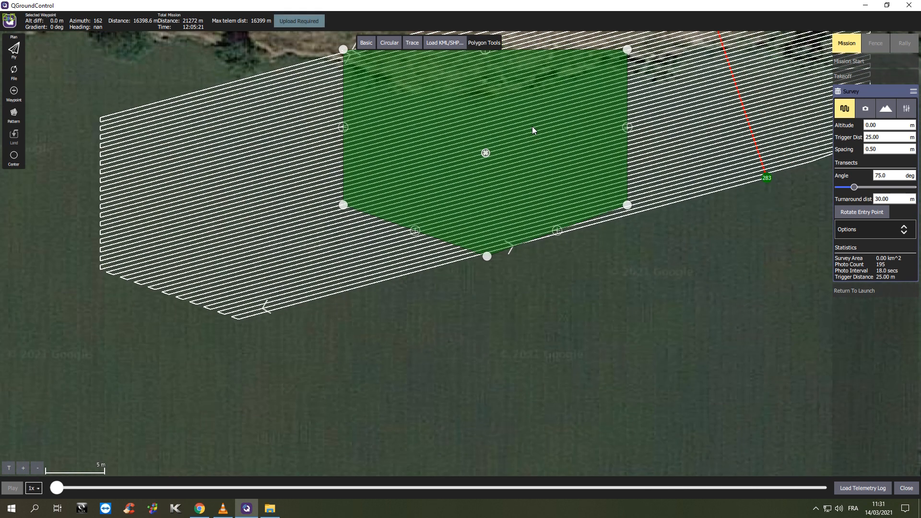
pyautogui.moveTo(485, 154); pyautogui.dragTo(434, 288)
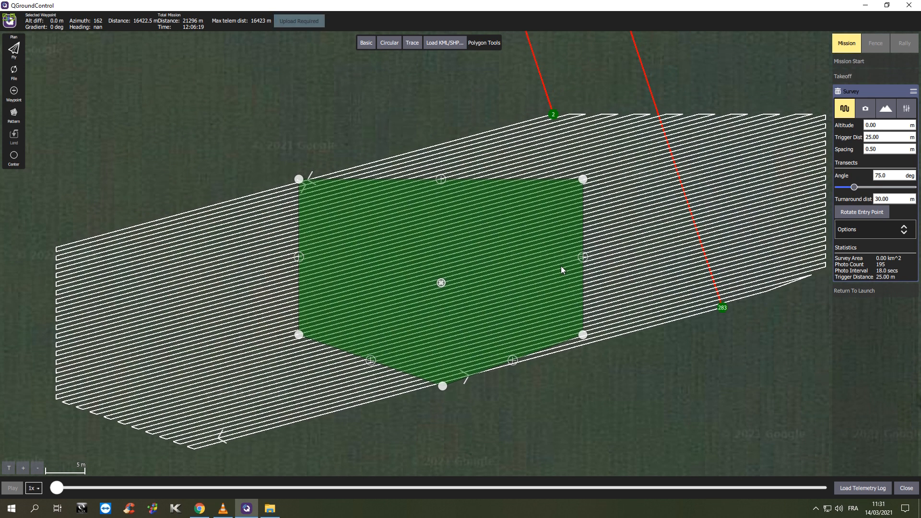
pyautogui.scroll(-1, 595, 288)
pyautogui.scroll(-3, 578, 293)
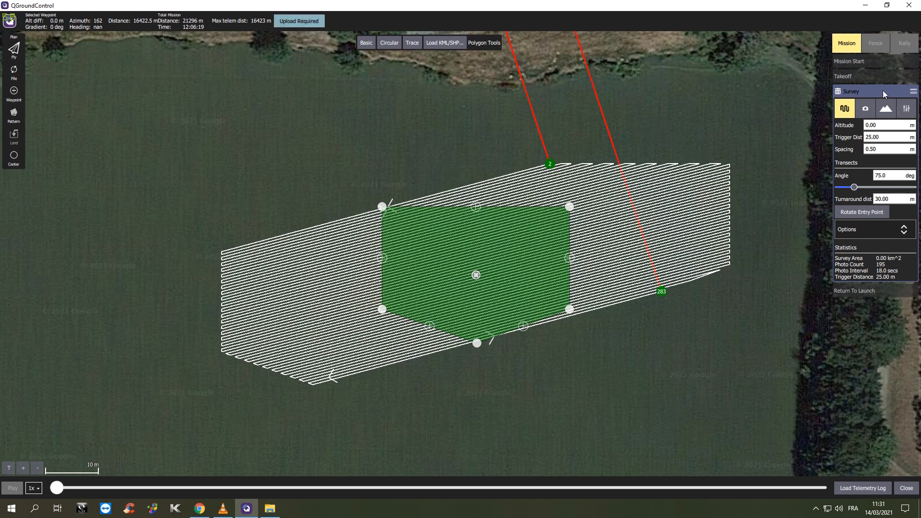
# - Set the launch position to the map center and move the launch point up to the shoreline above the survey area
pyautogui.click(858, 61)
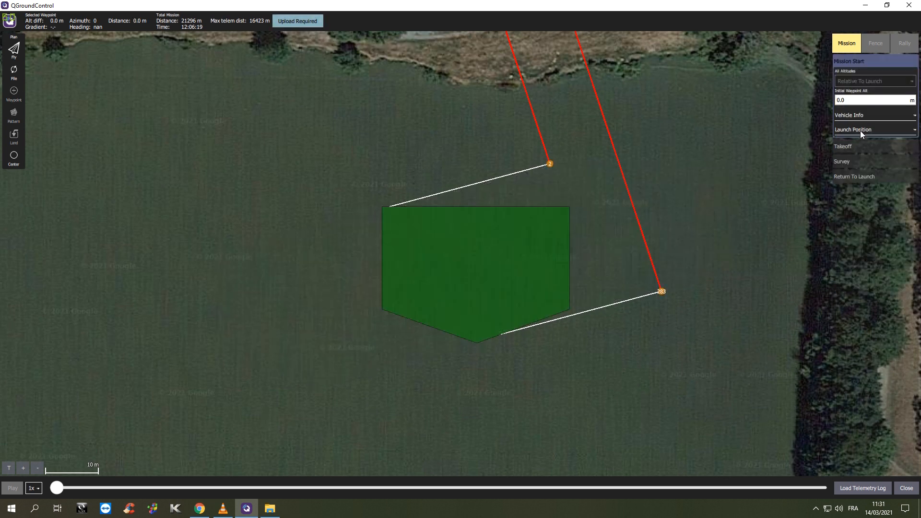
pyautogui.click(853, 129)
pyautogui.click(876, 162)
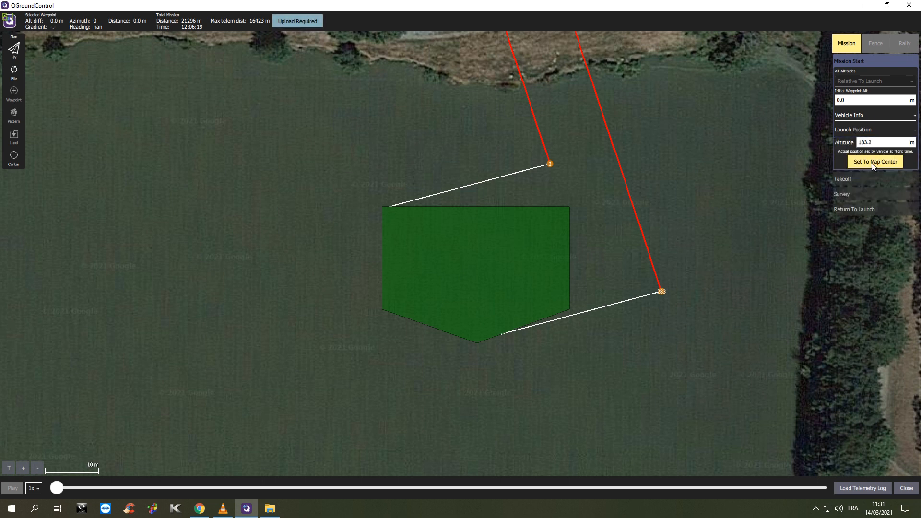
pyautogui.moveTo(460, 250)
pyautogui.mouseDown()
pyautogui.moveTo(568, 99)
pyautogui.moveTo(532, 87)
pyautogui.mouseUp()
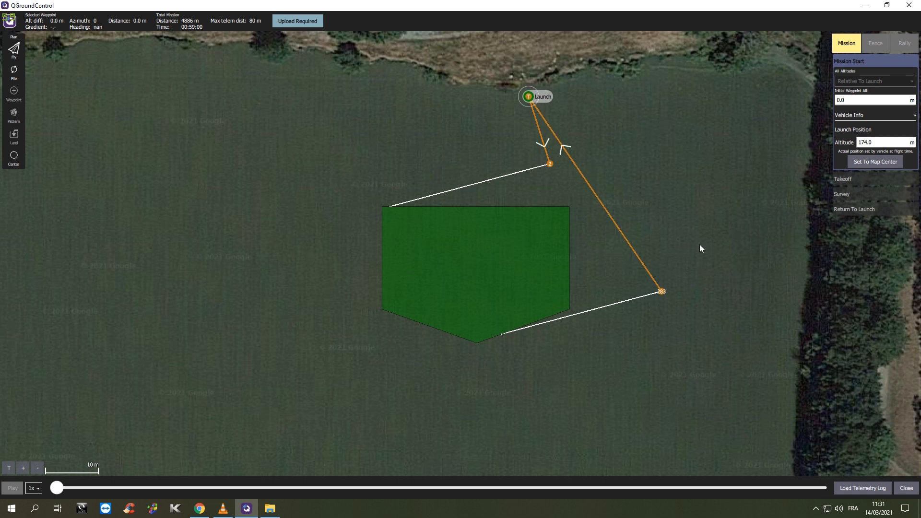
pyautogui.scroll(1, 561, 166)
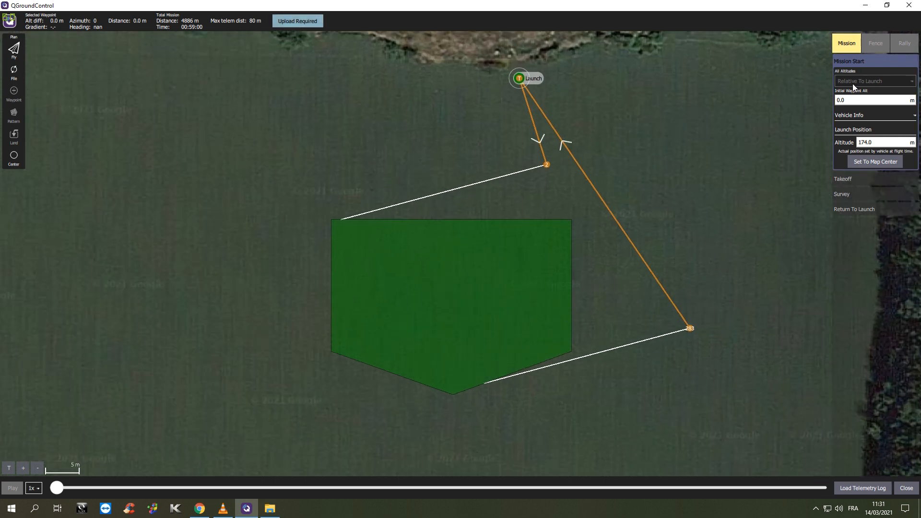
# - Delete the Takeoff item from the survey mission, leaving the Survey item selected
pyautogui.click(544, 165)
pyautogui.moveTo(545, 165); pyautogui.dragTo(572, 171)
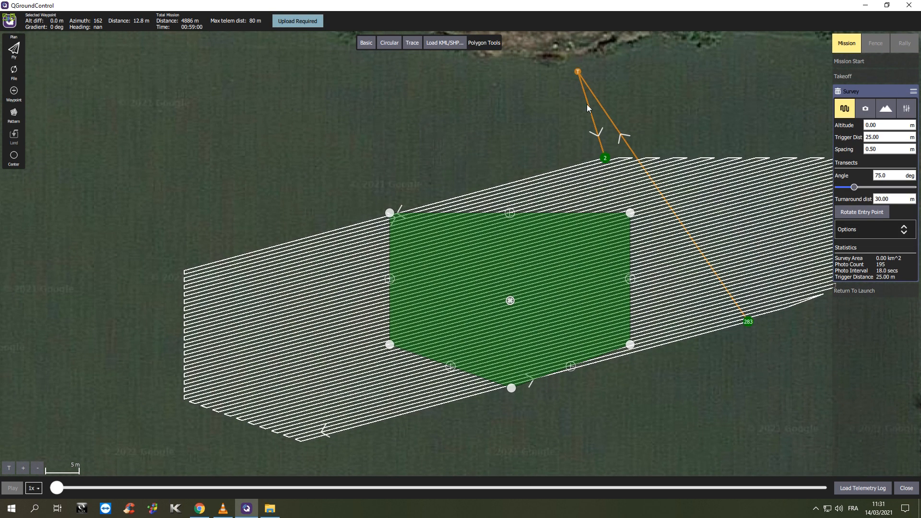
pyautogui.scroll(1, 466, 186)
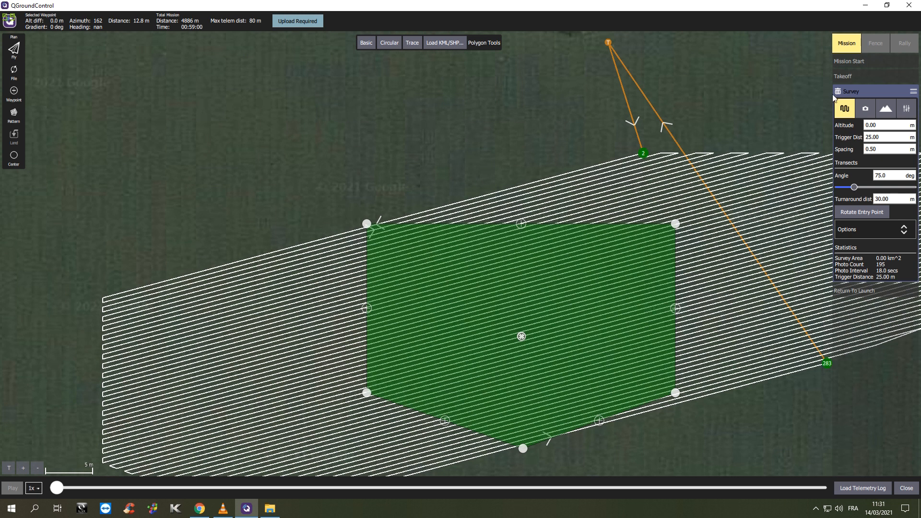
pyautogui.click(854, 77)
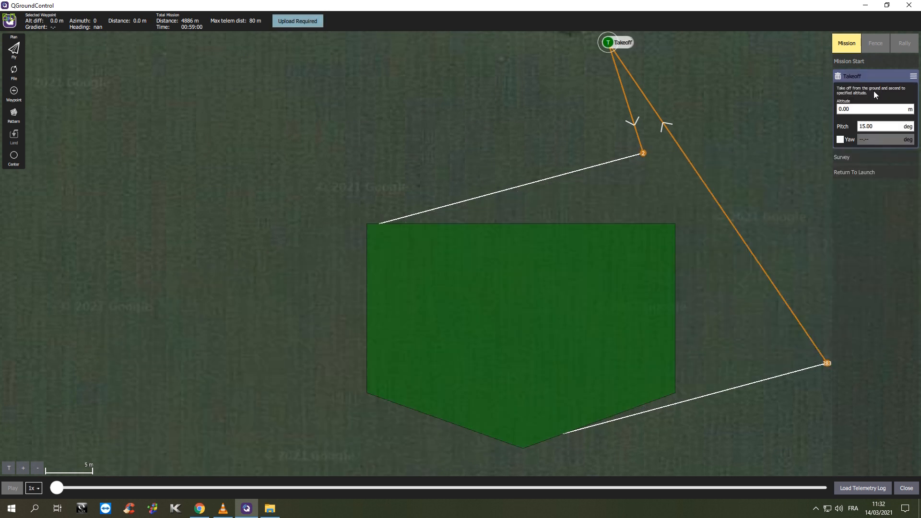
pyautogui.click(843, 157)
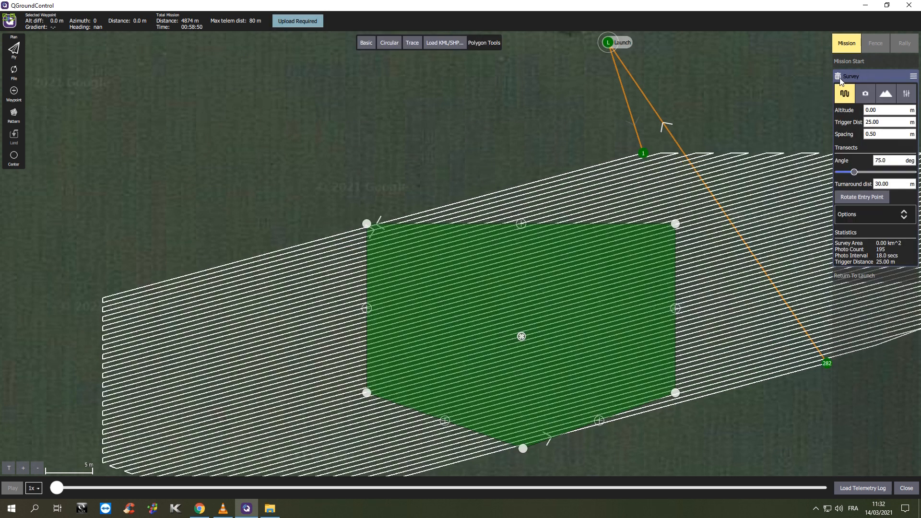
pyautogui.moveTo(583, 148)
pyautogui.mouseDown()
pyautogui.moveTo(607, 125)
pyautogui.moveTo(581, 139)
pyautogui.mouseUp()
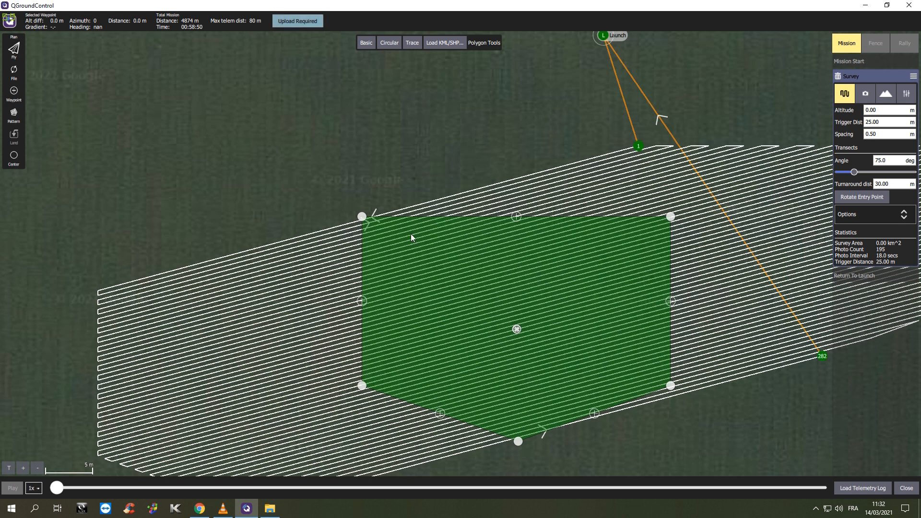
pyautogui.scroll(1, 341, 250)
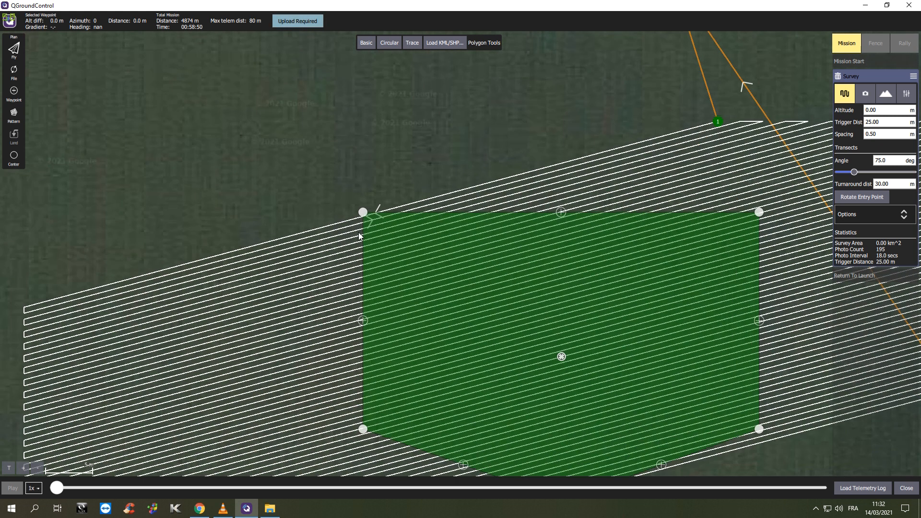
# - Set the survey's trigger distance to 10 m and its transect angle to 268 degrees
pyautogui.click(889, 125)
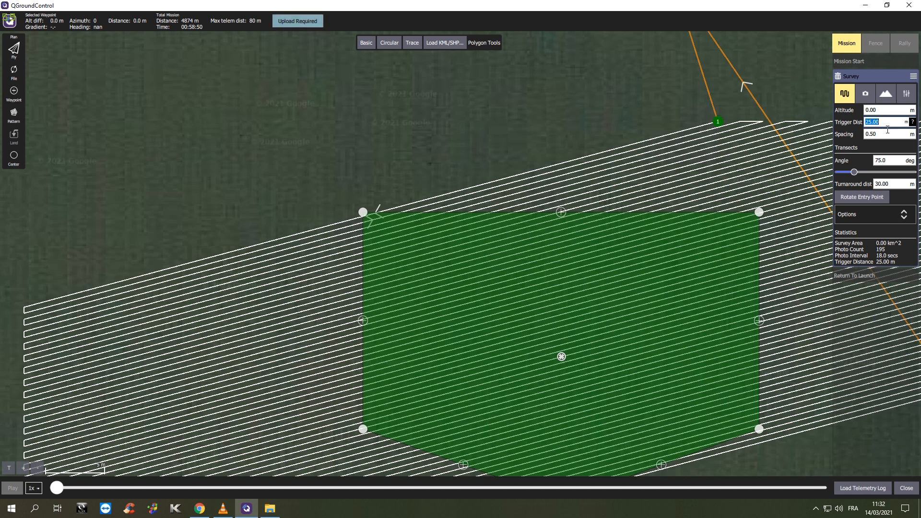
pyautogui.write('10')
pyautogui.press('Return')
pyautogui.click(887, 138)
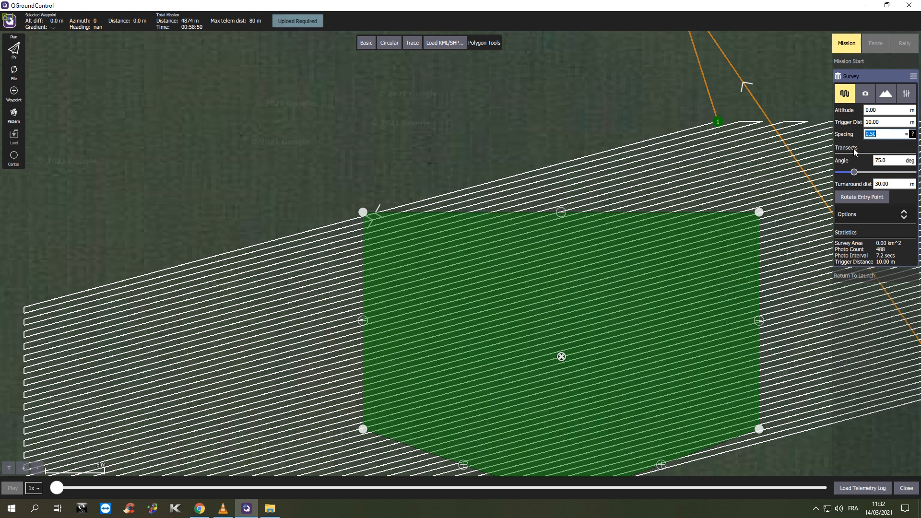
pyautogui.moveTo(854, 173); pyautogui.dragTo(896, 166)
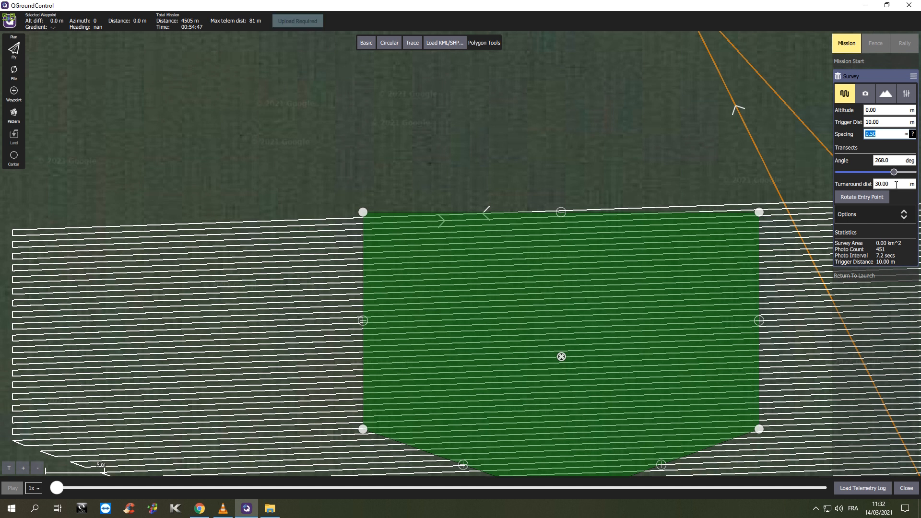
# - Set the survey's turnaround distance to 10 m and check the additional transect options without altering them
pyautogui.click(895, 184)
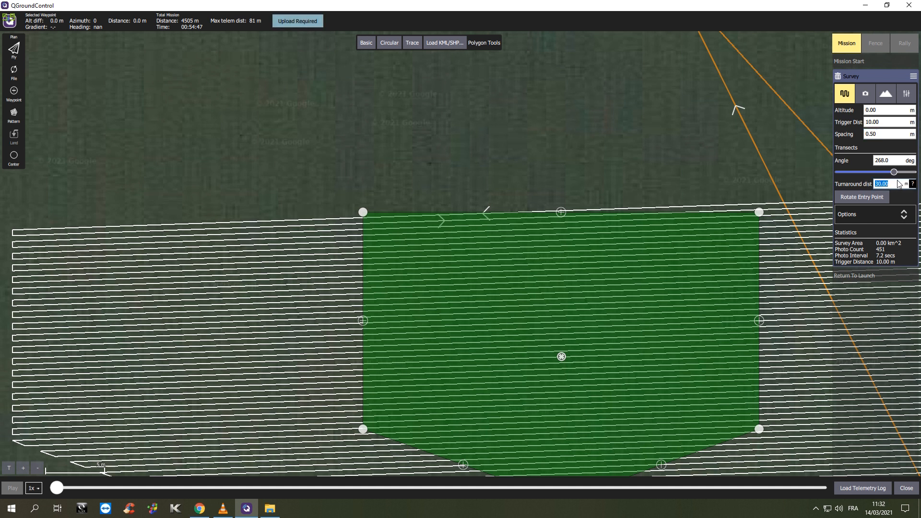
pyautogui.write('10')
pyautogui.press('Return')
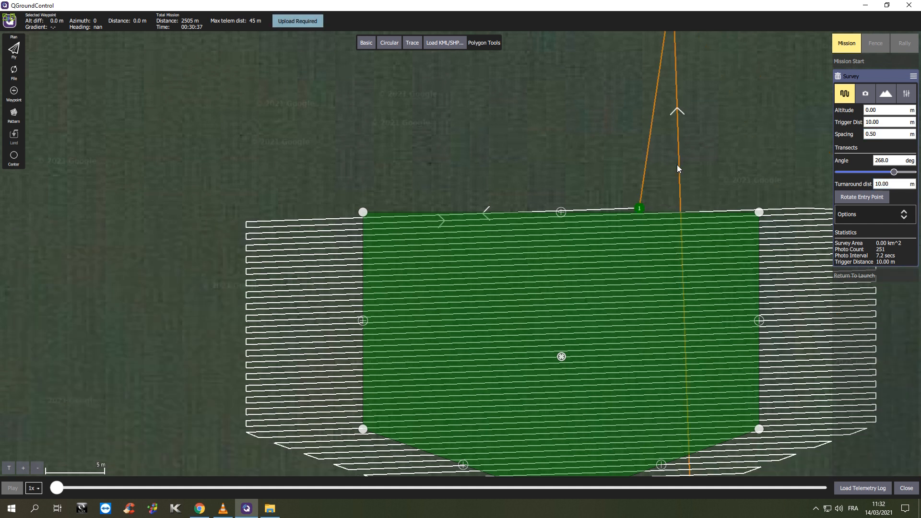
pyautogui.click(902, 184)
pyautogui.moveTo(508, 160); pyautogui.dragTo(517, 121)
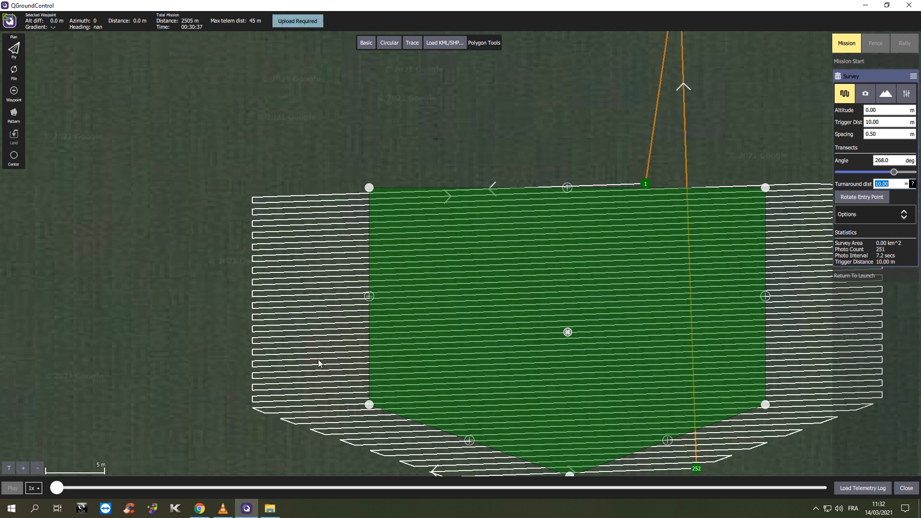
pyautogui.click(872, 217)
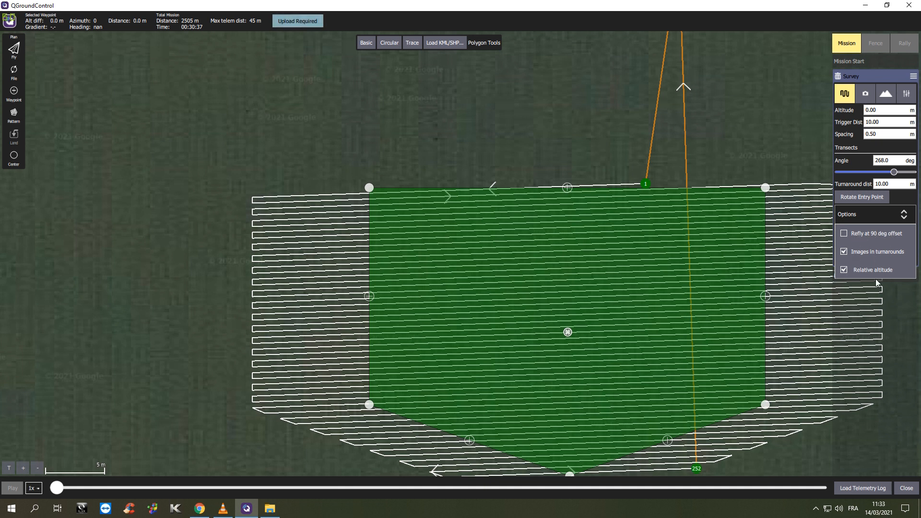
pyautogui.click(875, 212)
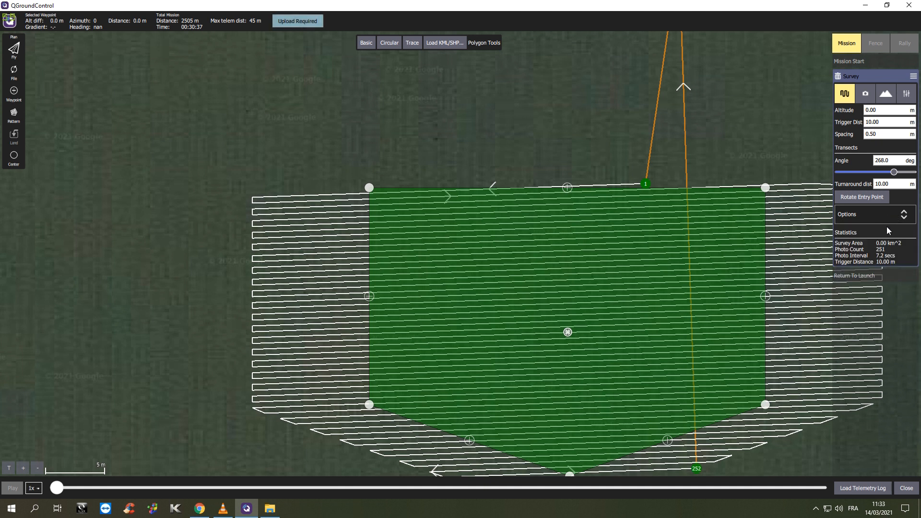
# - Add a waypoint between the survey area and the launch point and change its command to Return To Launch
pyautogui.moveTo(729, 98)
pyautogui.mouseDown()
pyautogui.moveTo(709, 191)
pyautogui.moveTo(646, 102)
pyautogui.mouseUp()
pyautogui.click(13, 95)
pyautogui.moveTo(707, 183); pyautogui.dragTo(681, 188)
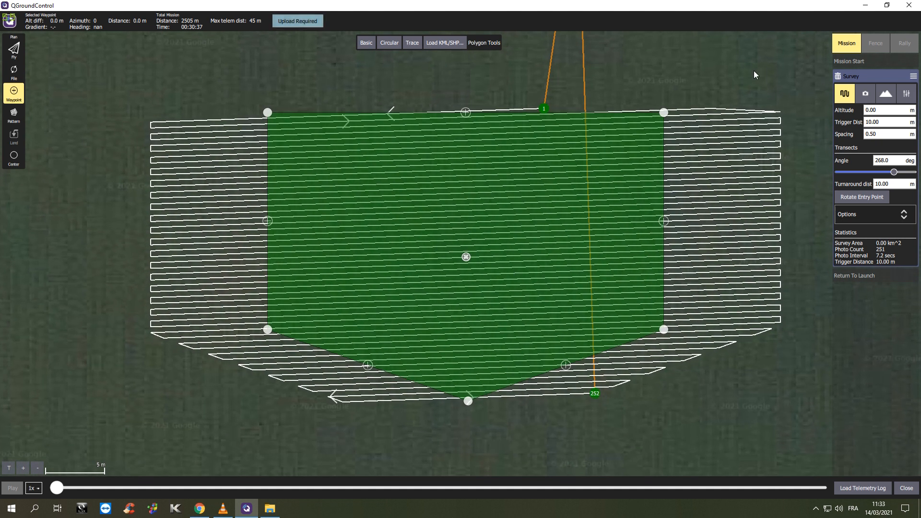
pyautogui.moveTo(646, 42); pyautogui.dragTo(656, 190)
pyautogui.moveTo(609, 140); pyautogui.dragTo(638, 200)
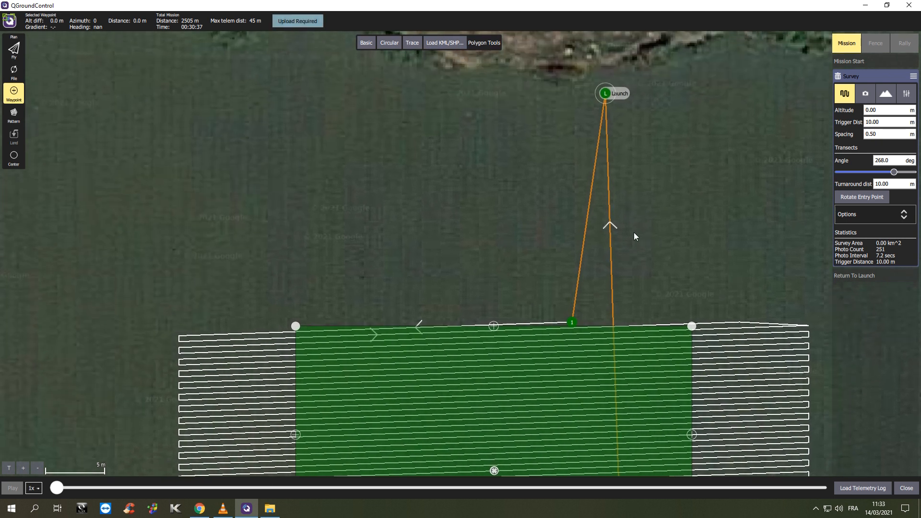
pyautogui.click(629, 183)
pyautogui.moveTo(665, 259); pyautogui.dragTo(596, 188)
pyautogui.click(867, 91)
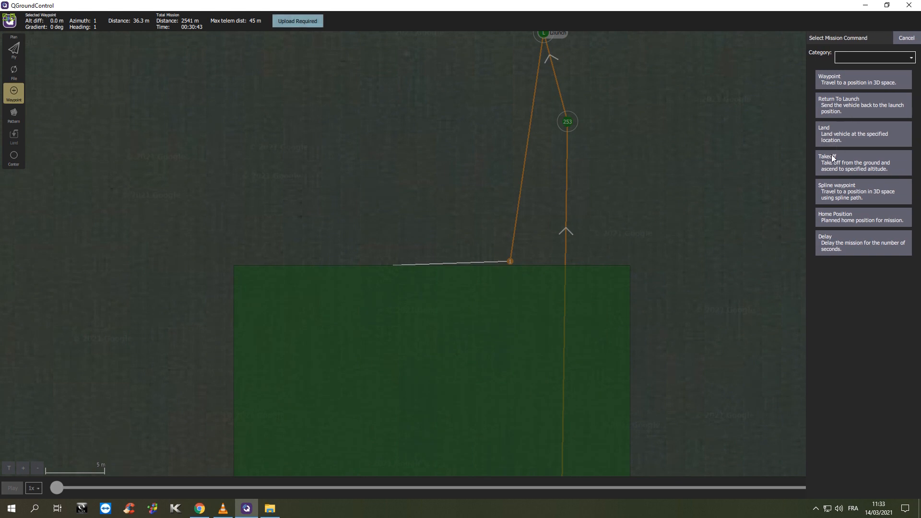
pyautogui.click(851, 106)
pyautogui.moveTo(660, 221); pyautogui.dragTo(706, 113)
pyautogui.scroll(-1, 708, 144)
pyautogui.moveTo(712, 241); pyautogui.dragTo(717, 337)
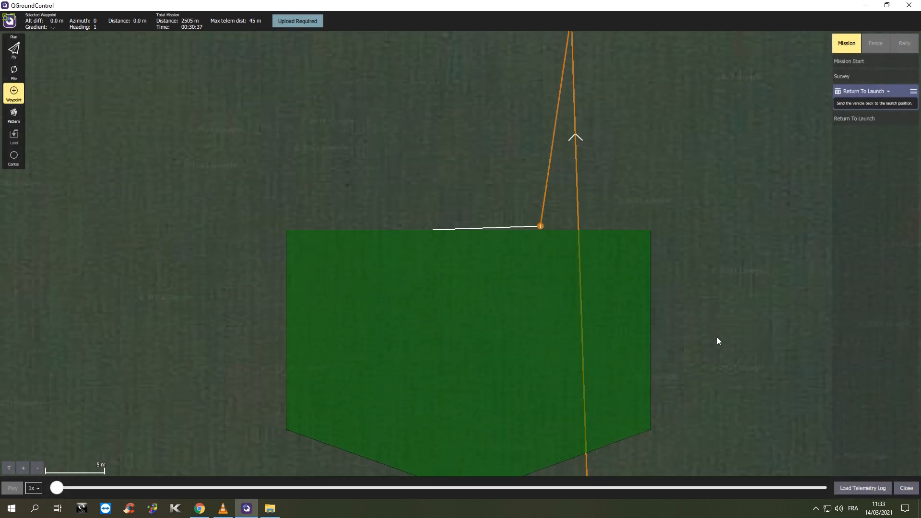
pyautogui.scroll(-2, 697, 212)
pyautogui.scroll(-1, 698, 211)
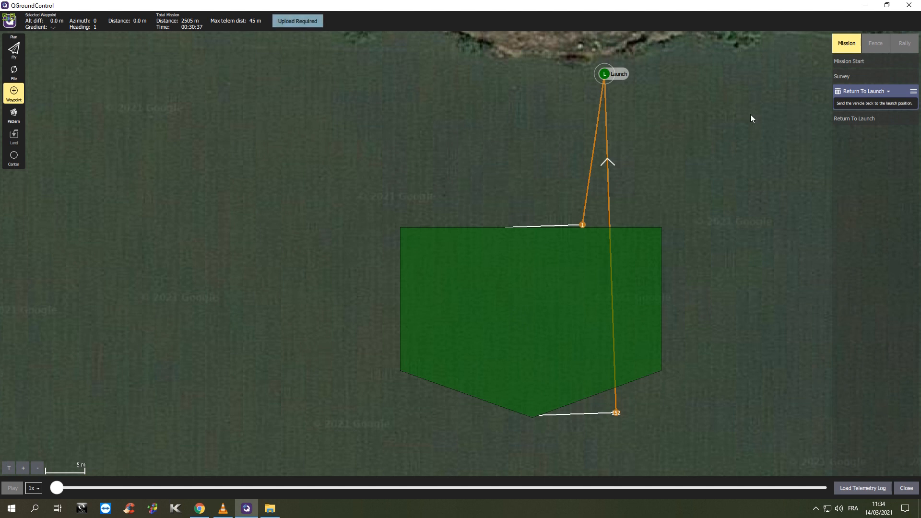
# - Replace the current plan with a new Structure Scan plan and give its scan item a basic rectangular polygon
pyautogui.click(19, 72)
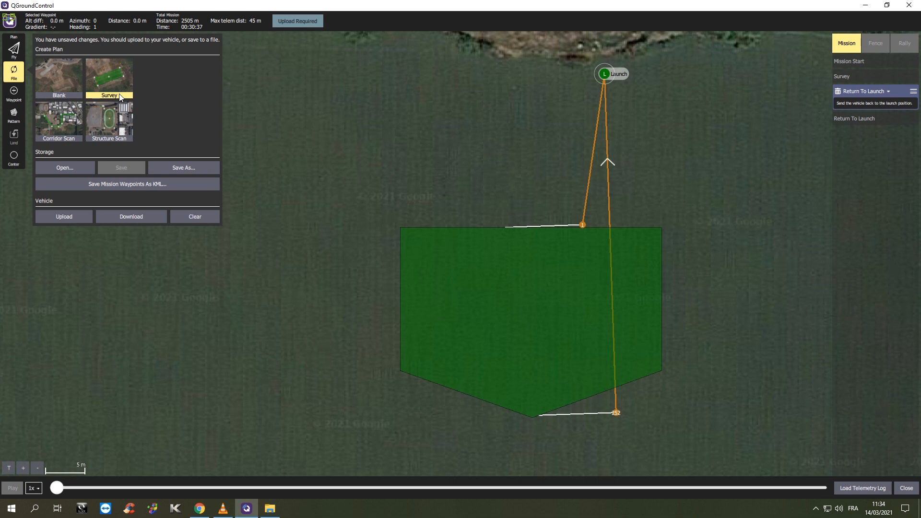
pyautogui.click(117, 120)
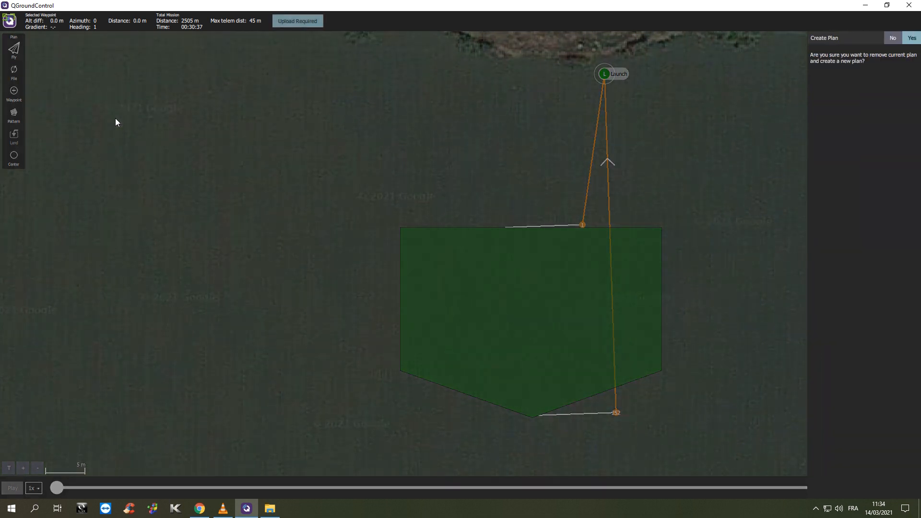
pyautogui.click(916, 44)
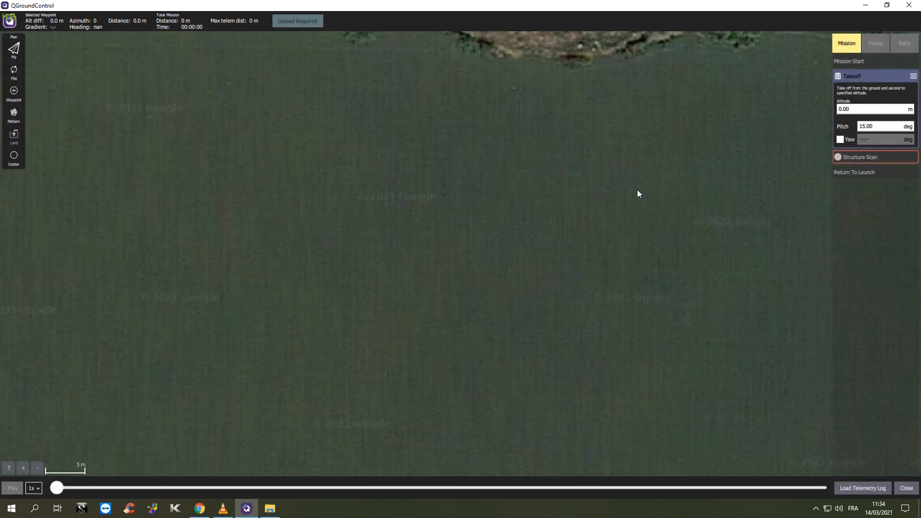
pyautogui.click(870, 159)
pyautogui.click(366, 42)
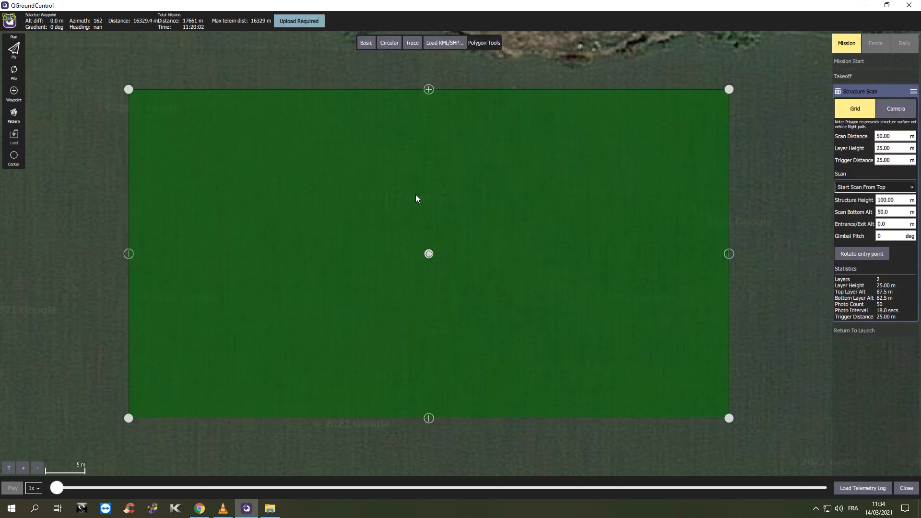
pyautogui.scroll(-1, 770, 250)
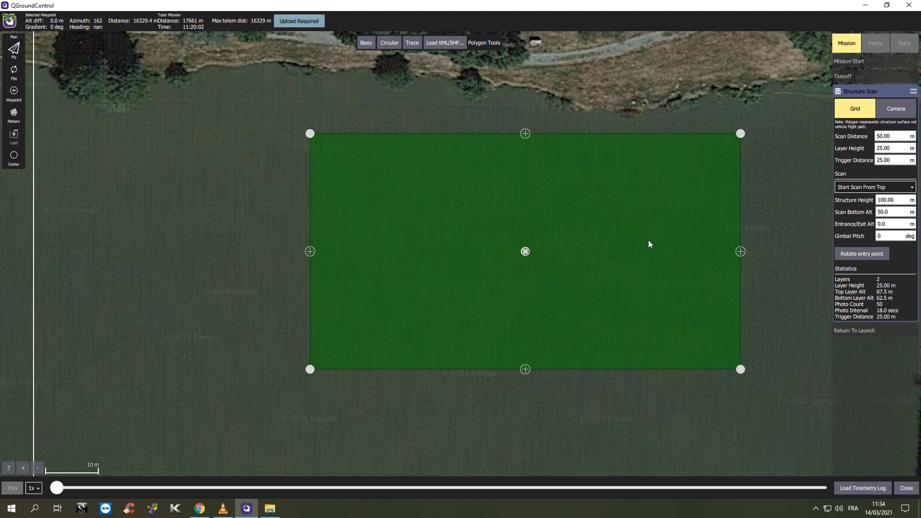
pyautogui.click(14, 72)
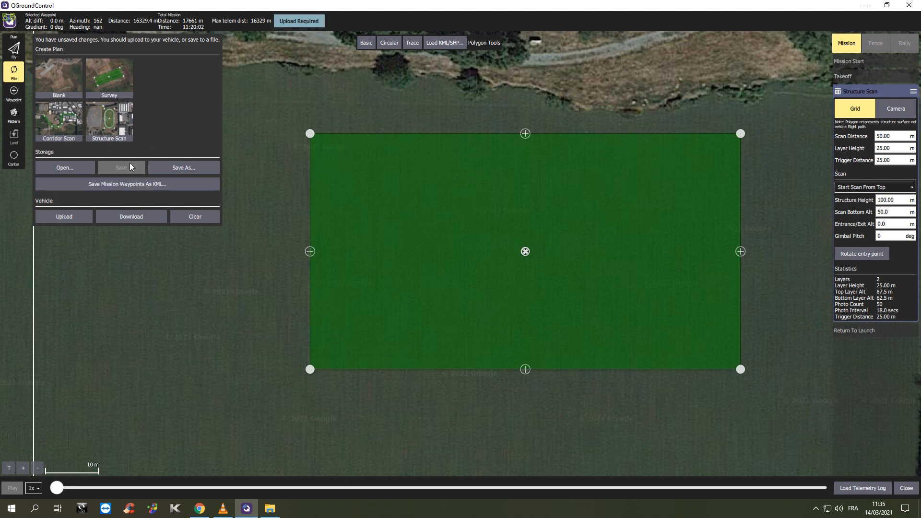
pyautogui.click(77, 169)
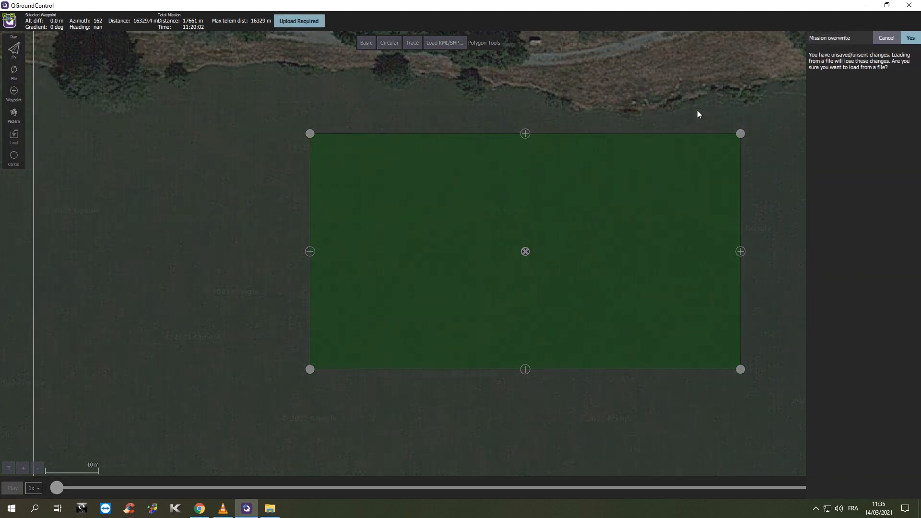
pyautogui.click(887, 38)
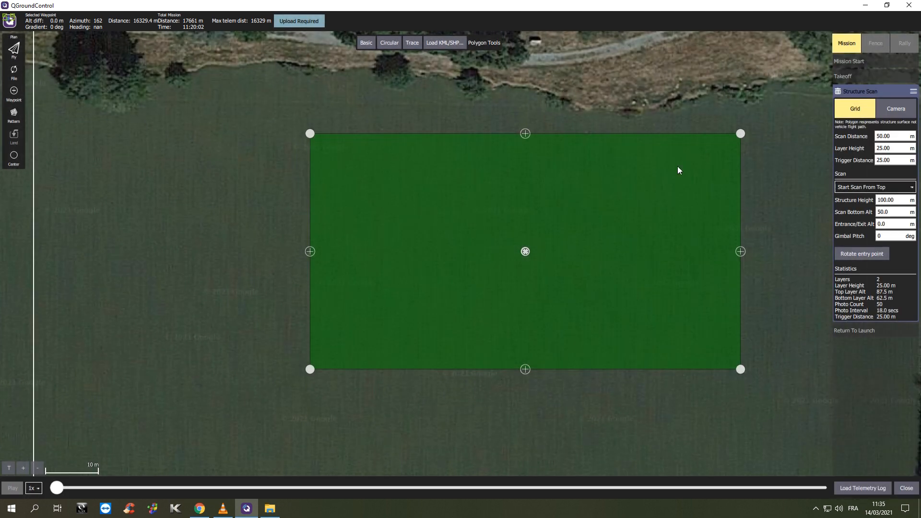